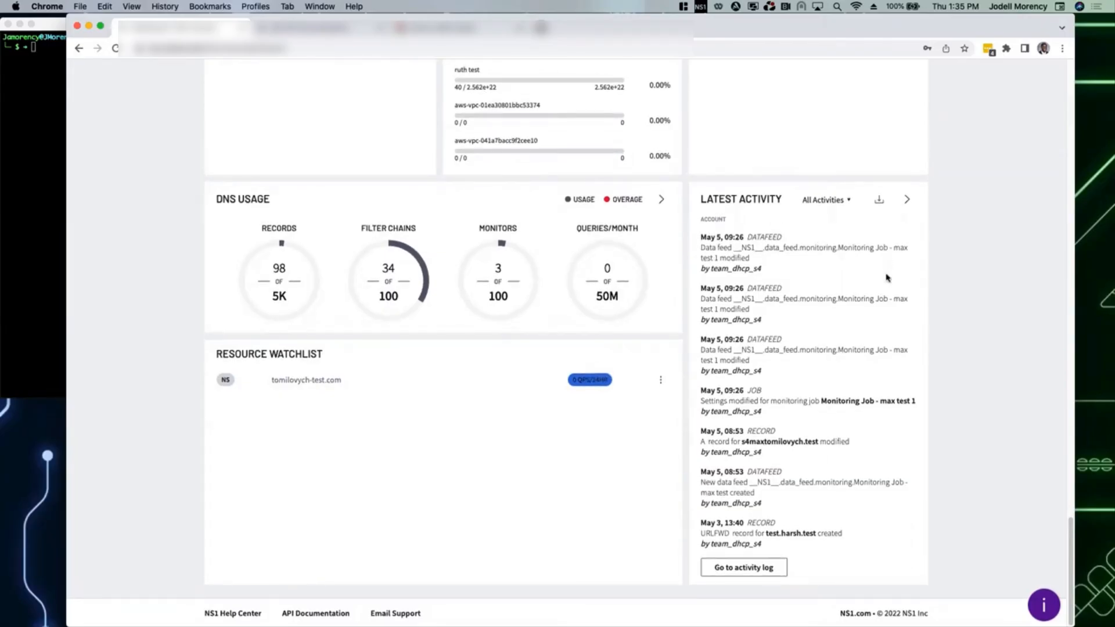
- Start a new DNS zone and set its domain name to demotest111.com
scroll(885, 279, up, 2)
scroll(885, 279, up, 10)
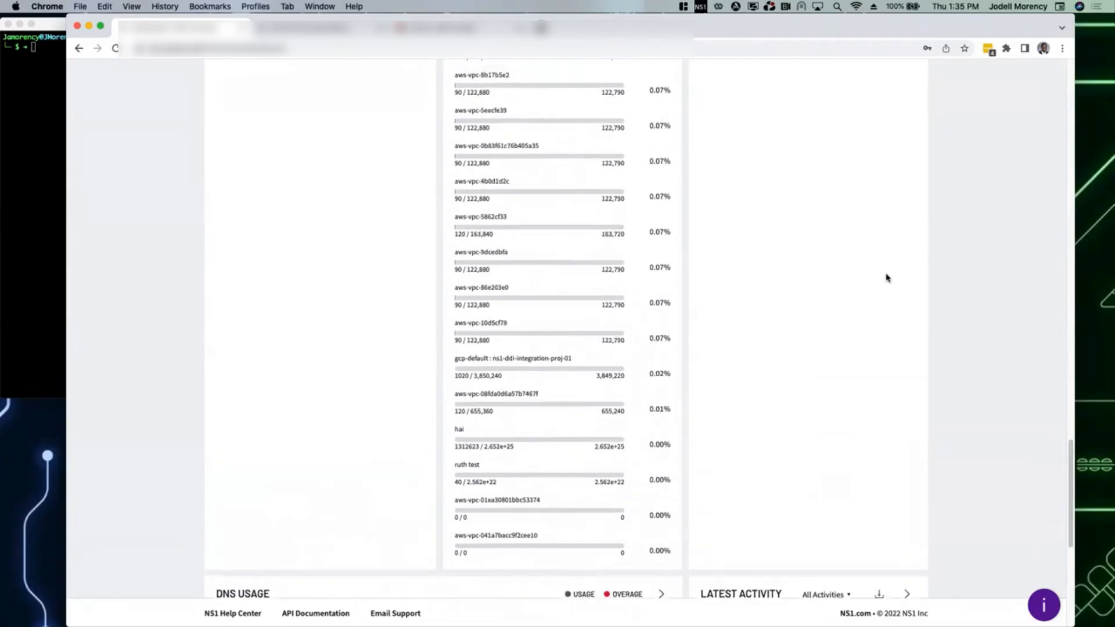
scroll(886, 278, up, 4)
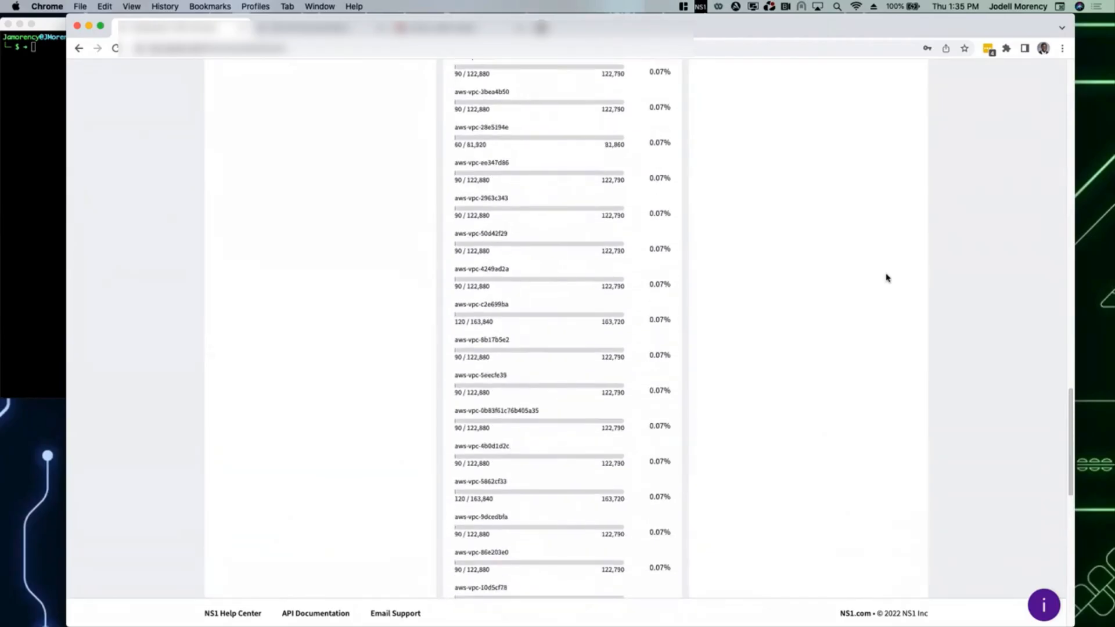
scroll(886, 278, up, 20)
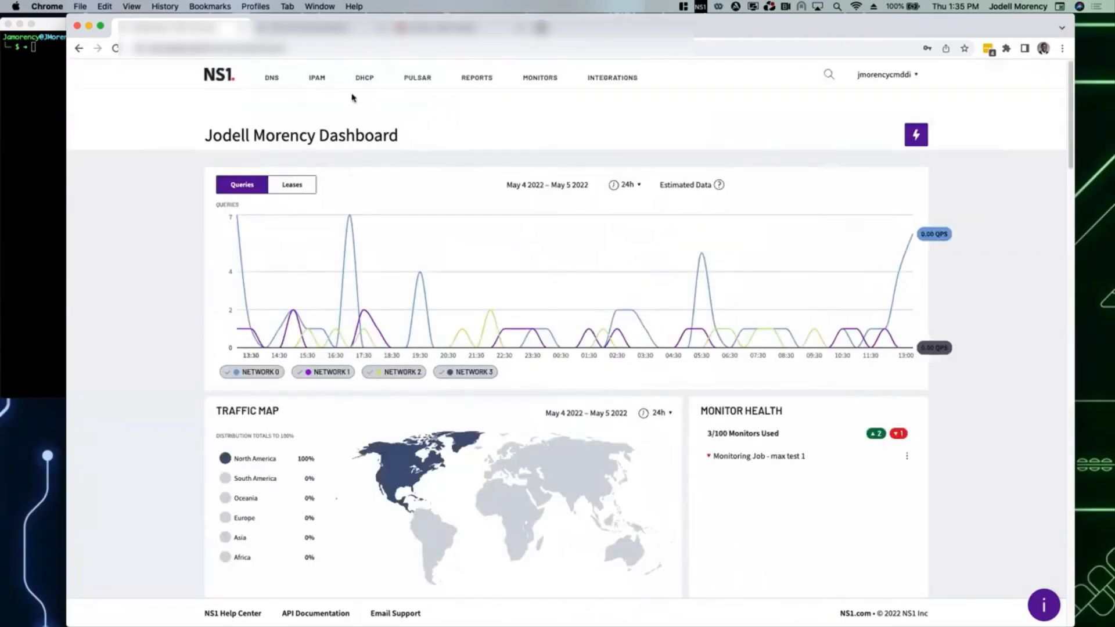
click(270, 79)
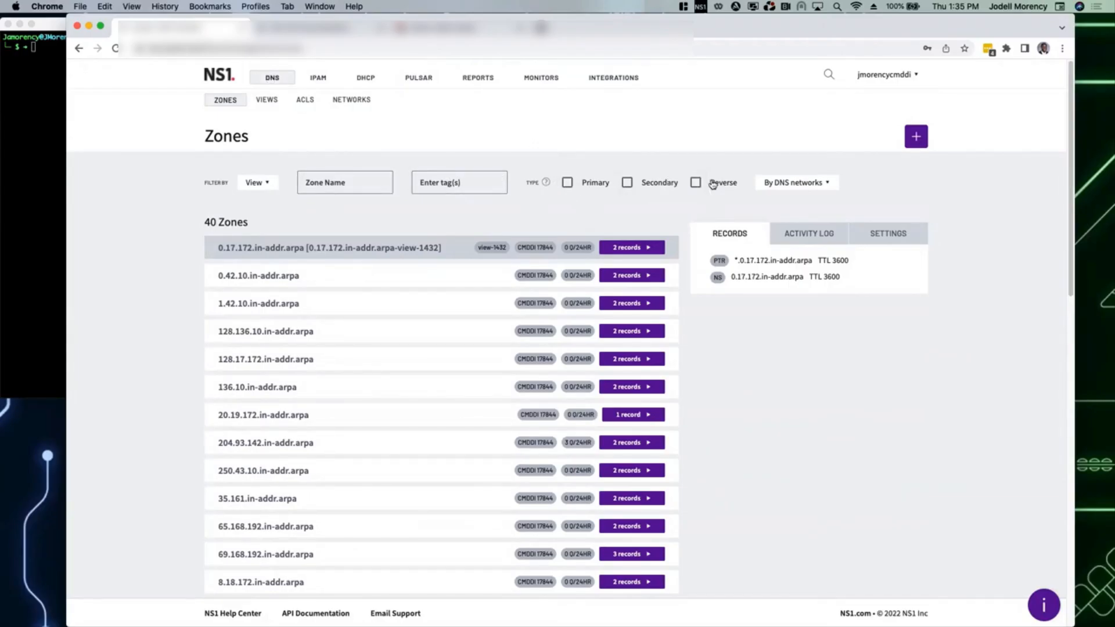
click(915, 140)
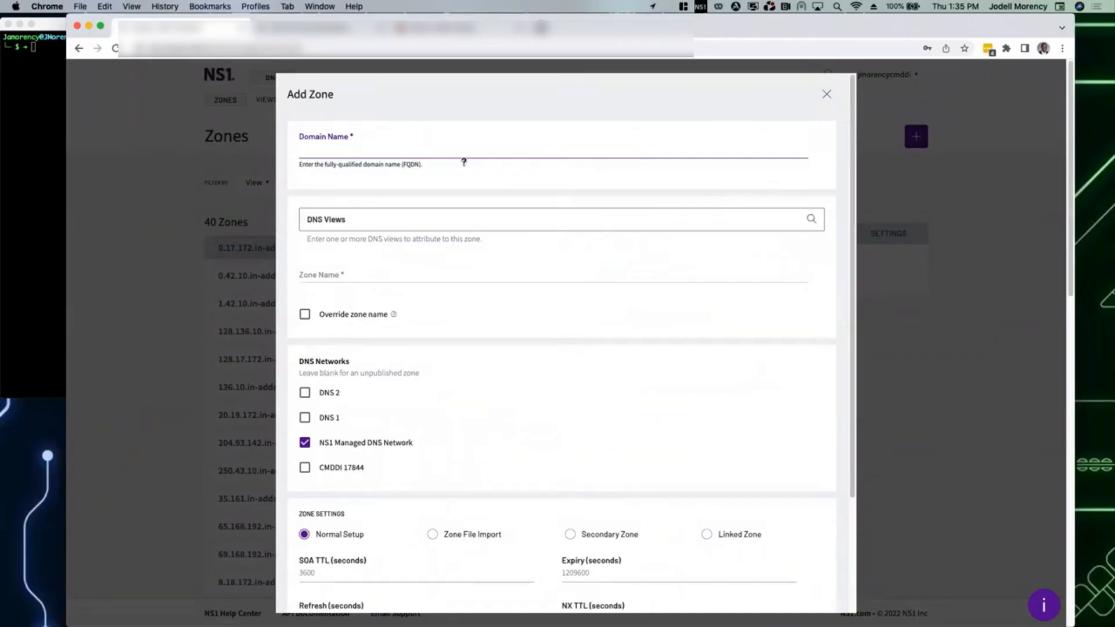
text(demotest111.com)
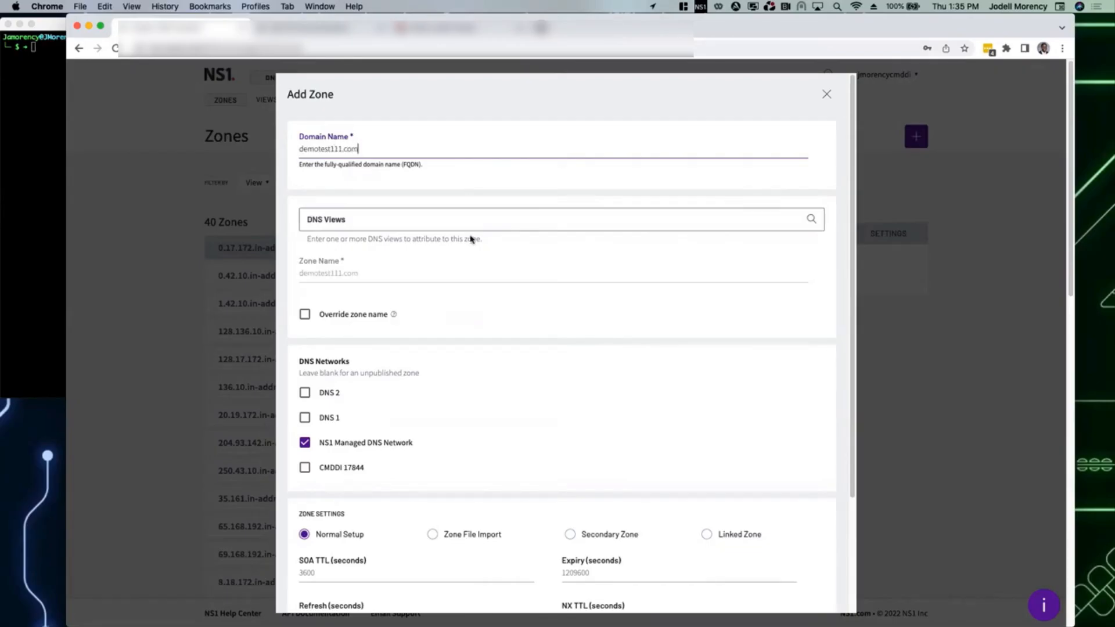
- Examine the new zone's DNS network choices and the options for Normal Setup, Zone File Import and Secondary Zone
scroll(471, 238, down, 3)
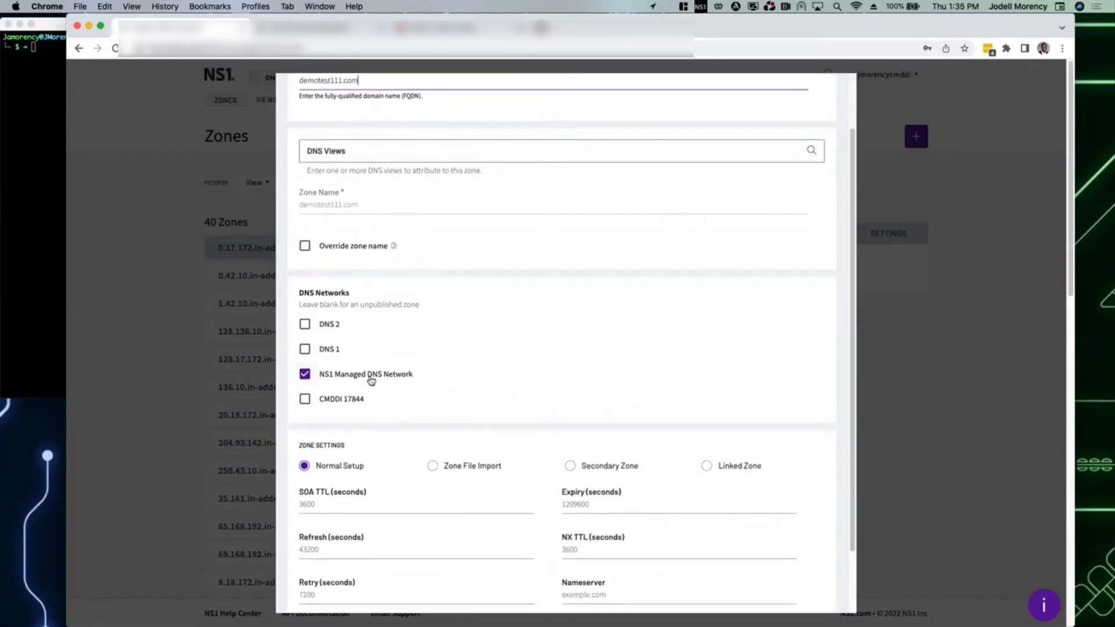
scroll(391, 380, down, 2)
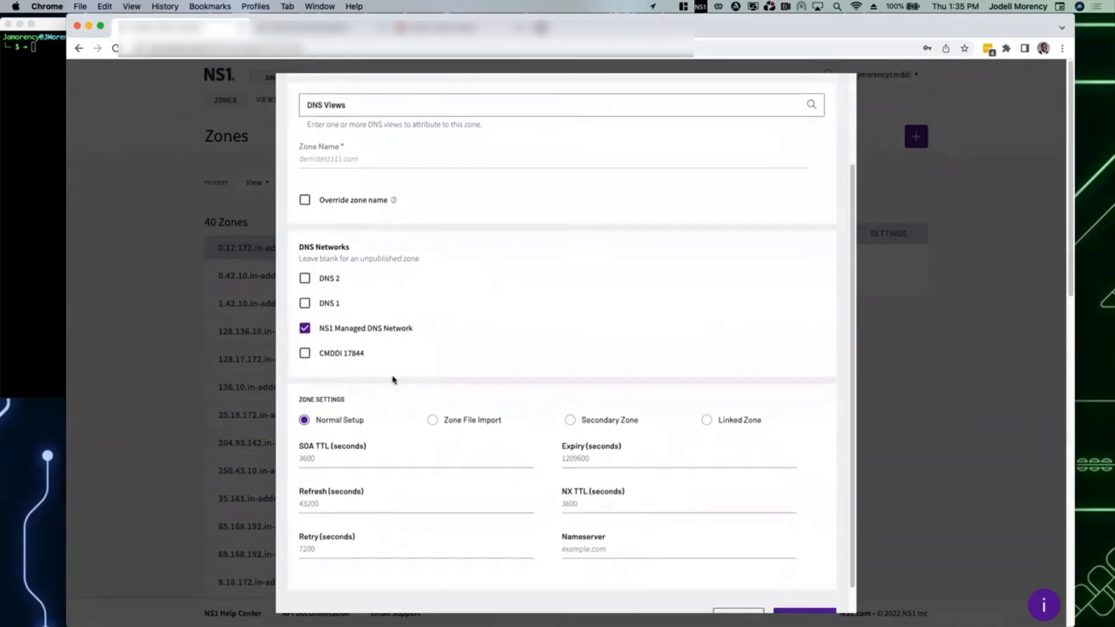
scroll(399, 336, down, 1)
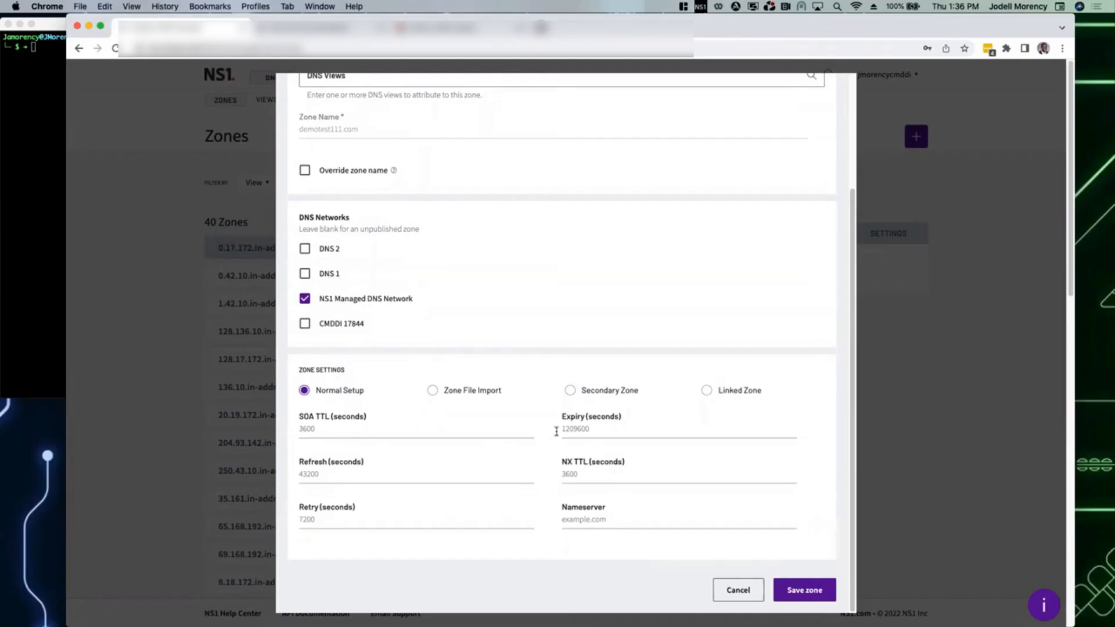
click(432, 390)
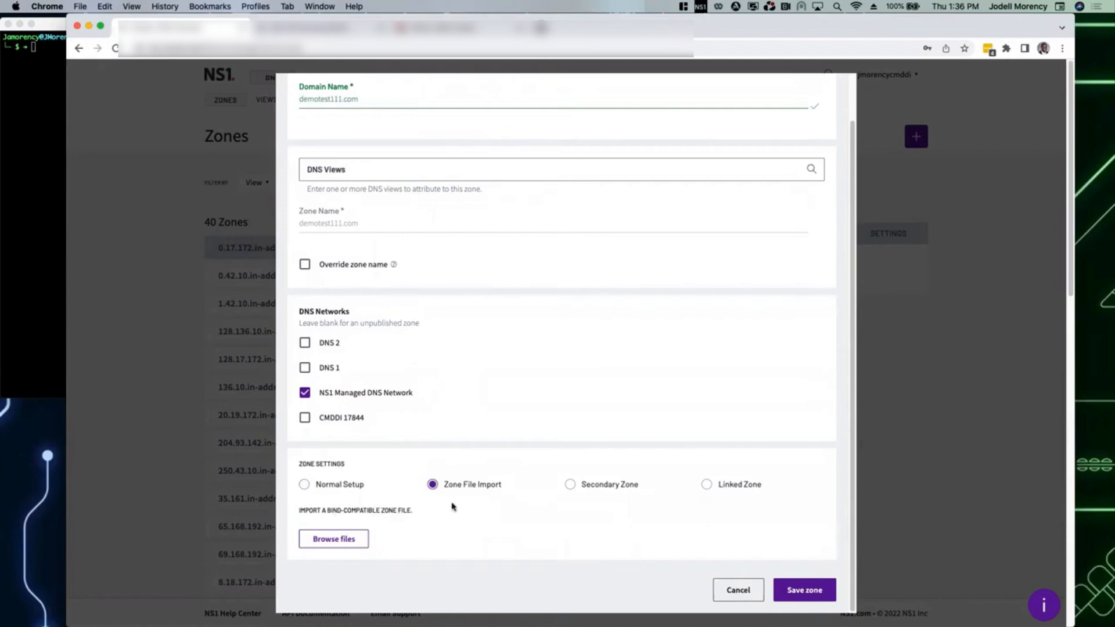
click(583, 485)
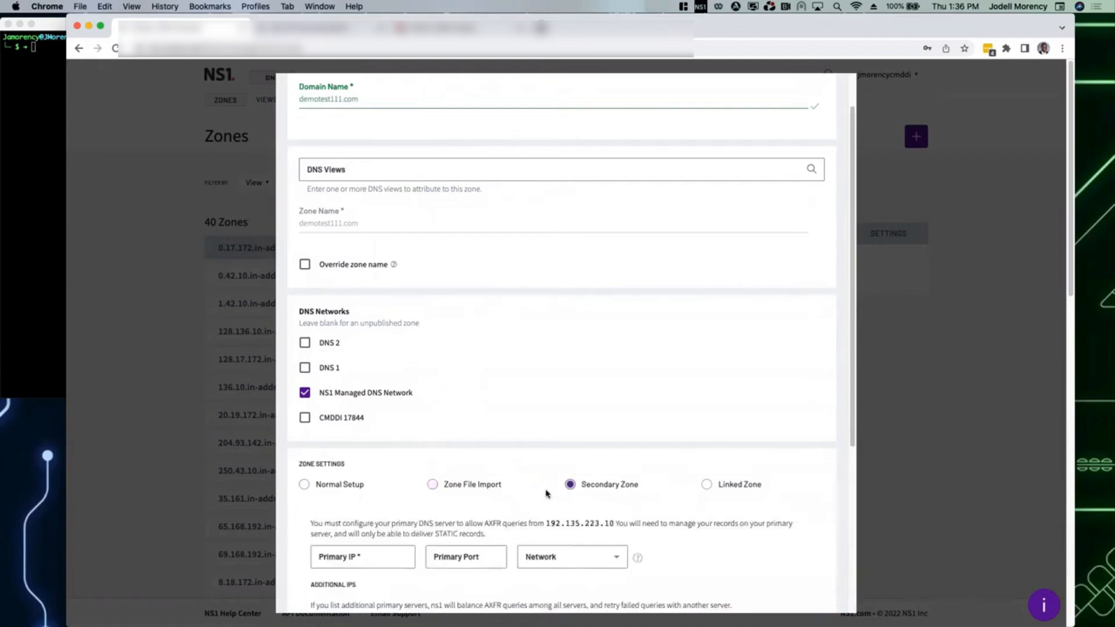
scroll(546, 492, down, 5)
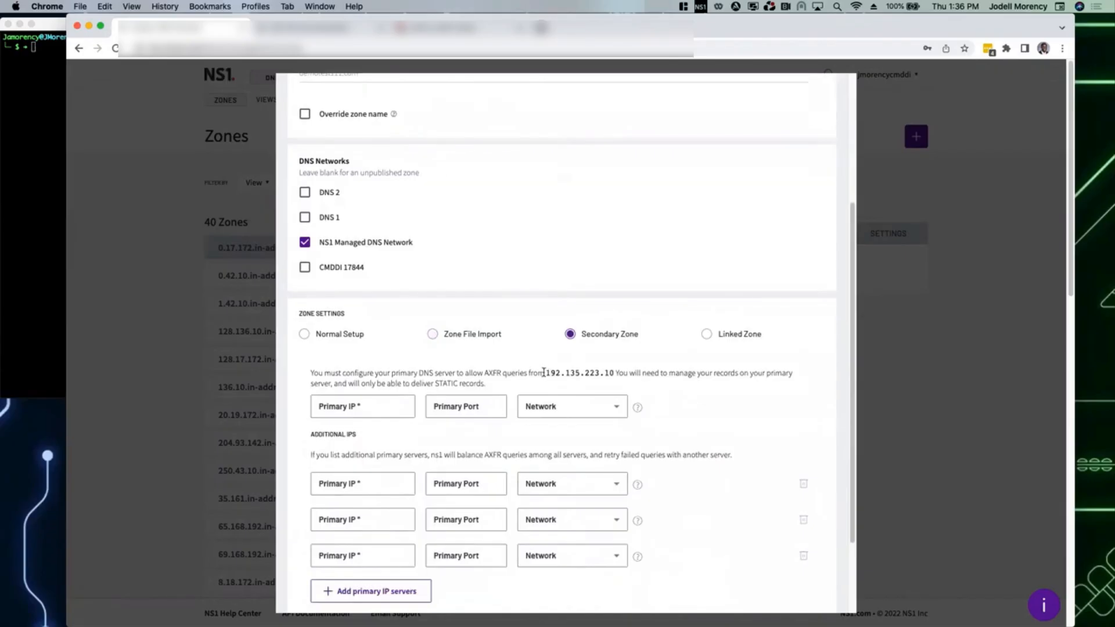
scroll(597, 373, down, 2)
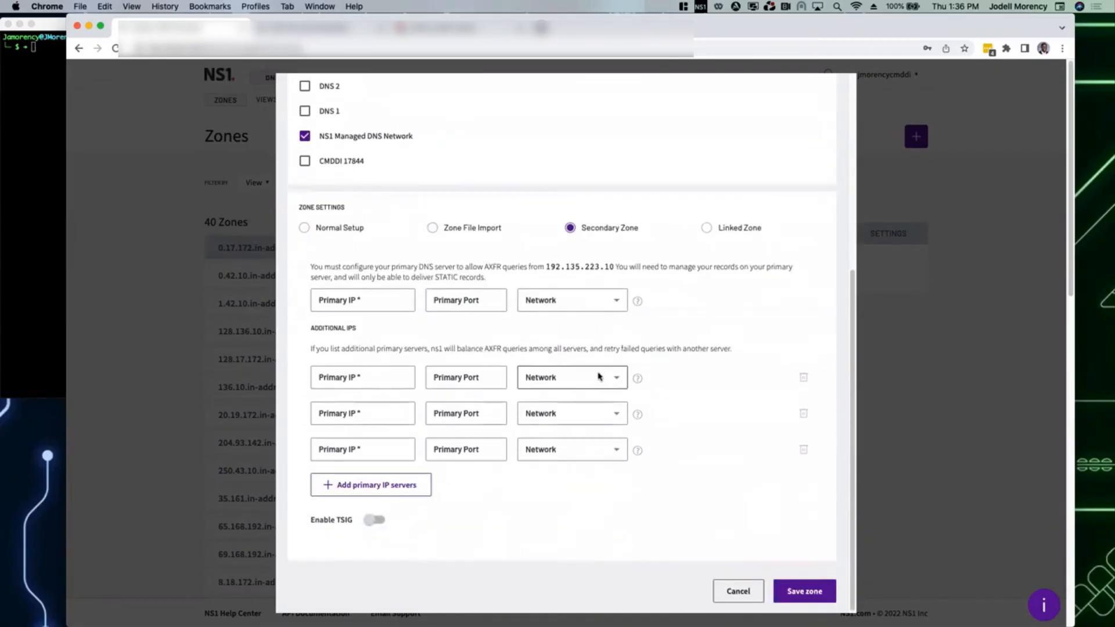
scroll(598, 375, up, 4)
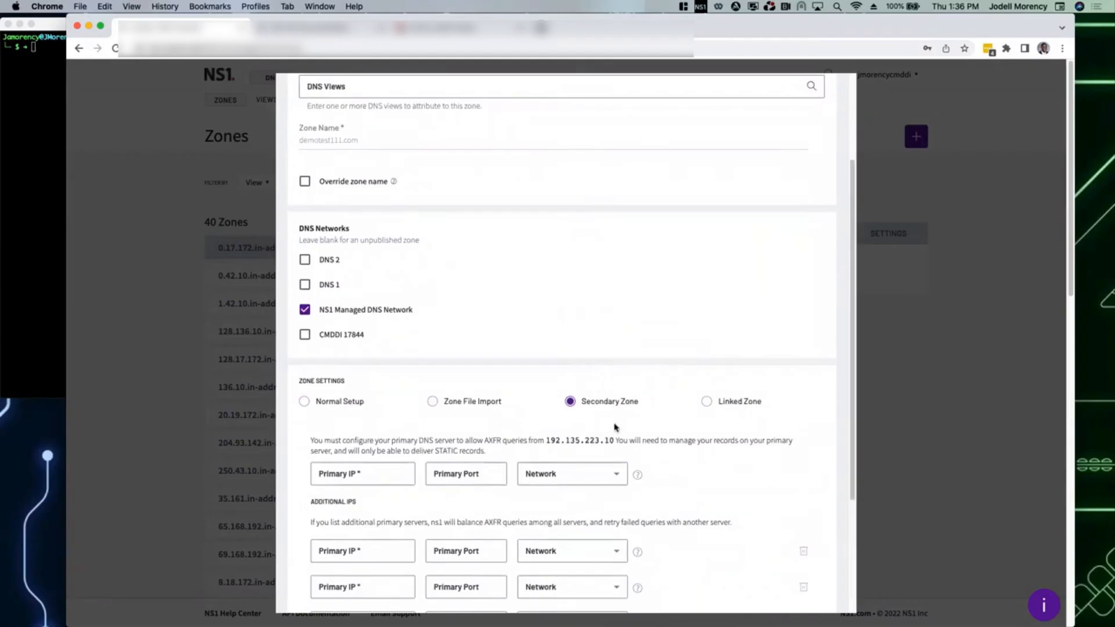
scroll(615, 429, down, 2)
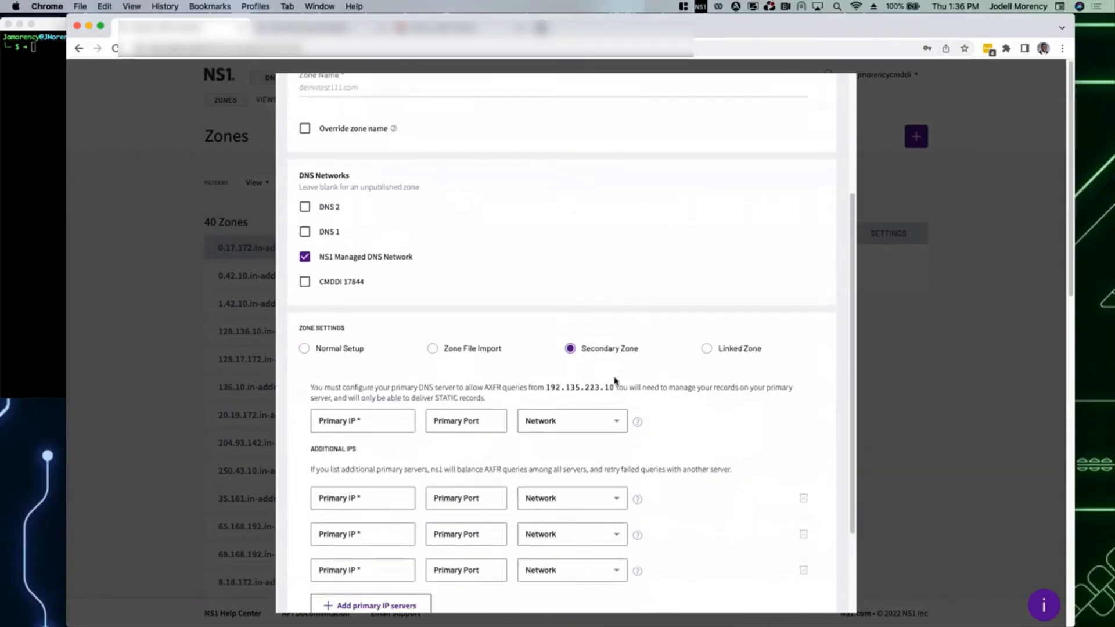
scroll(615, 380, down, 3)
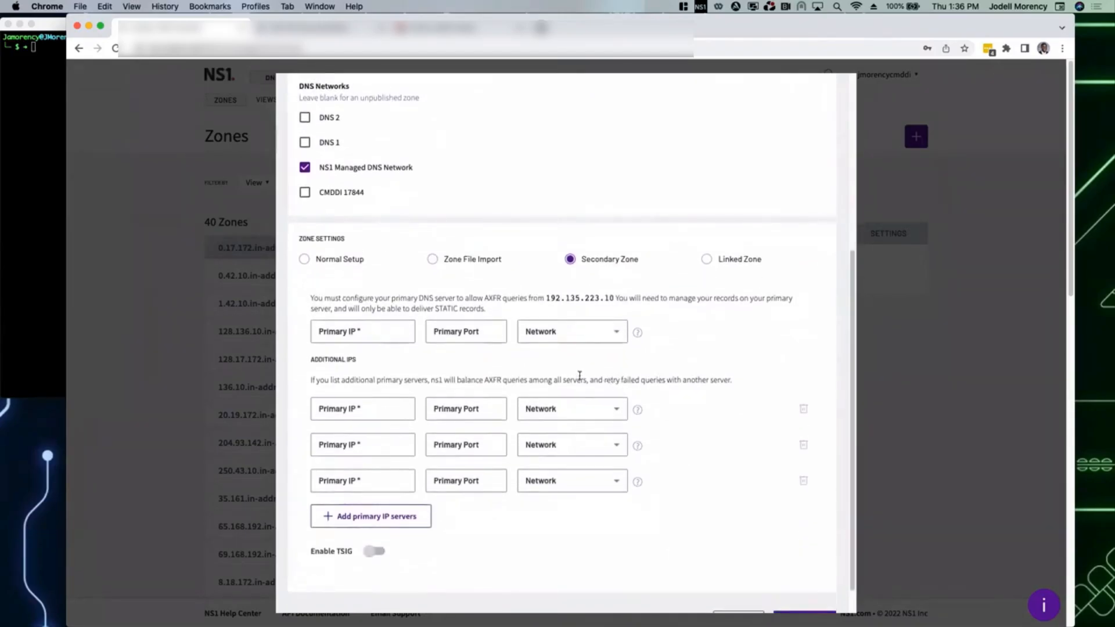
click(401, 400)
scroll(427, 328, up, 3)
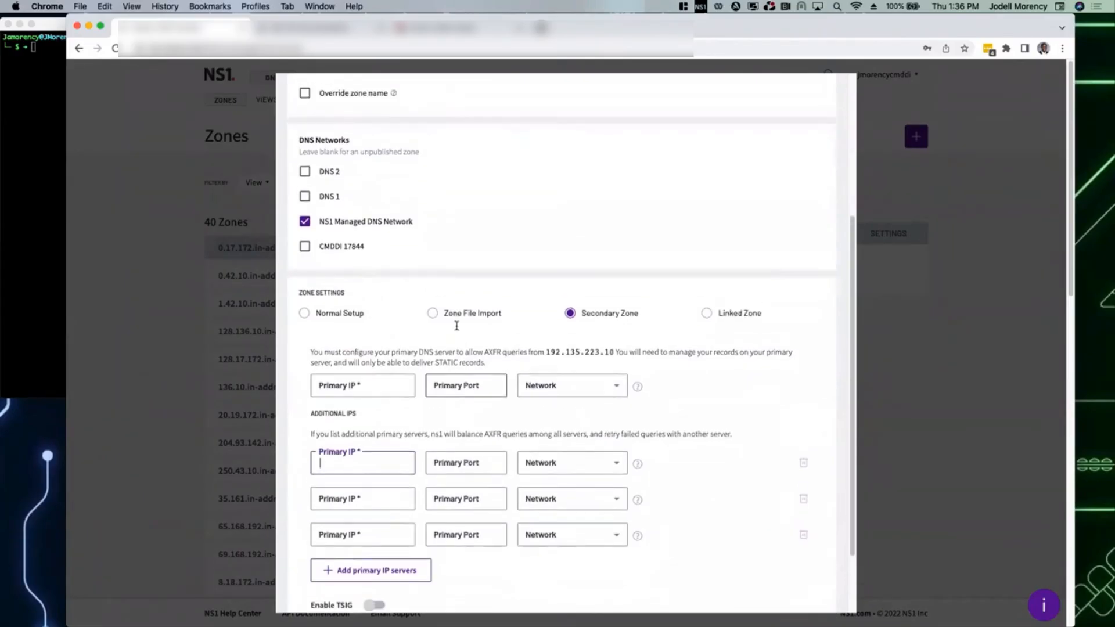
- Return the zone settings to Normal Setup and save the new zone on the NS1 Managed DNS Network
click(341, 345)
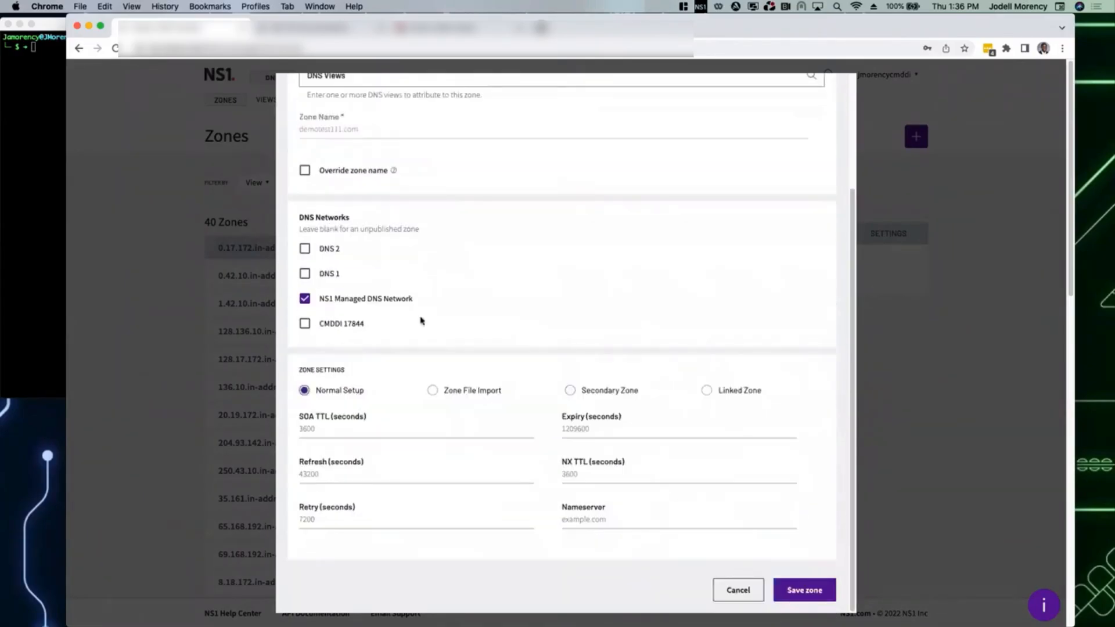
scroll(471, 312, up, 3)
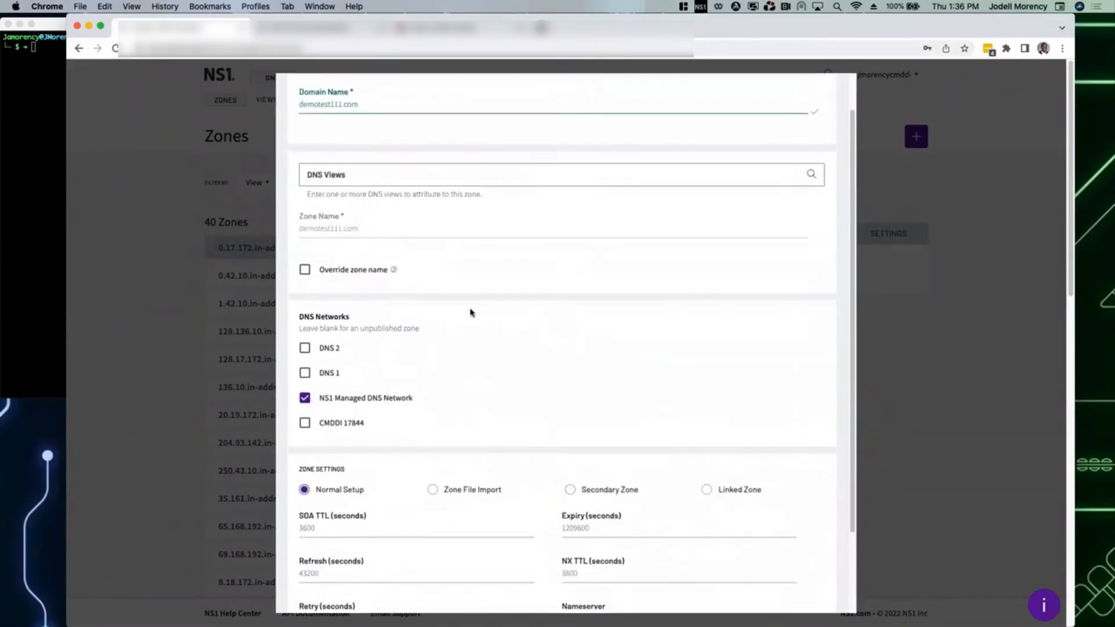
scroll(470, 312, down, 3)
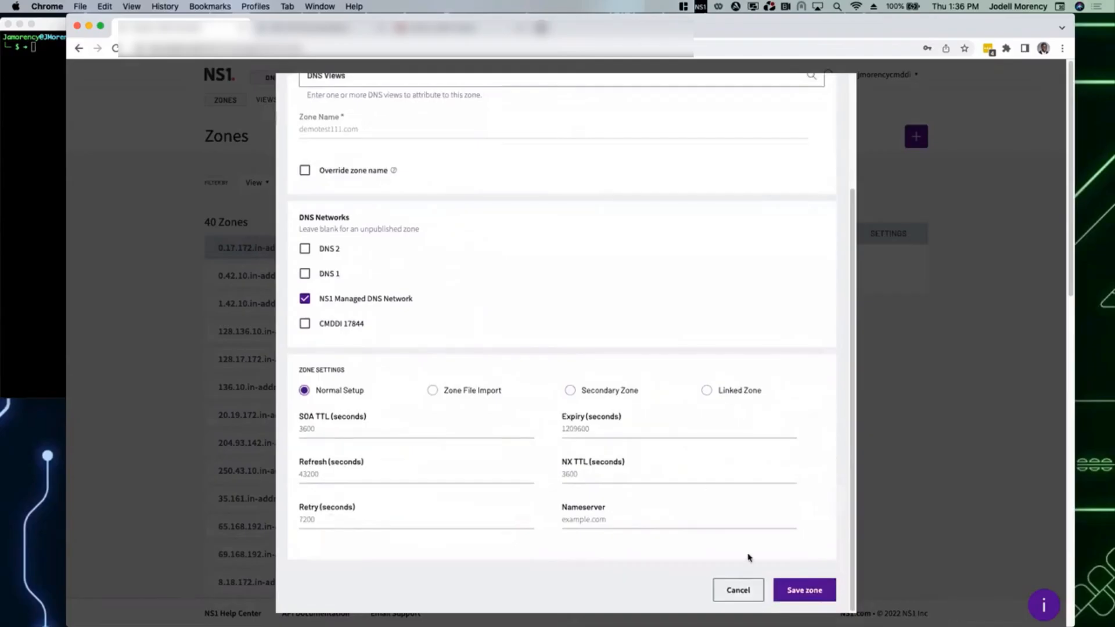
click(799, 591)
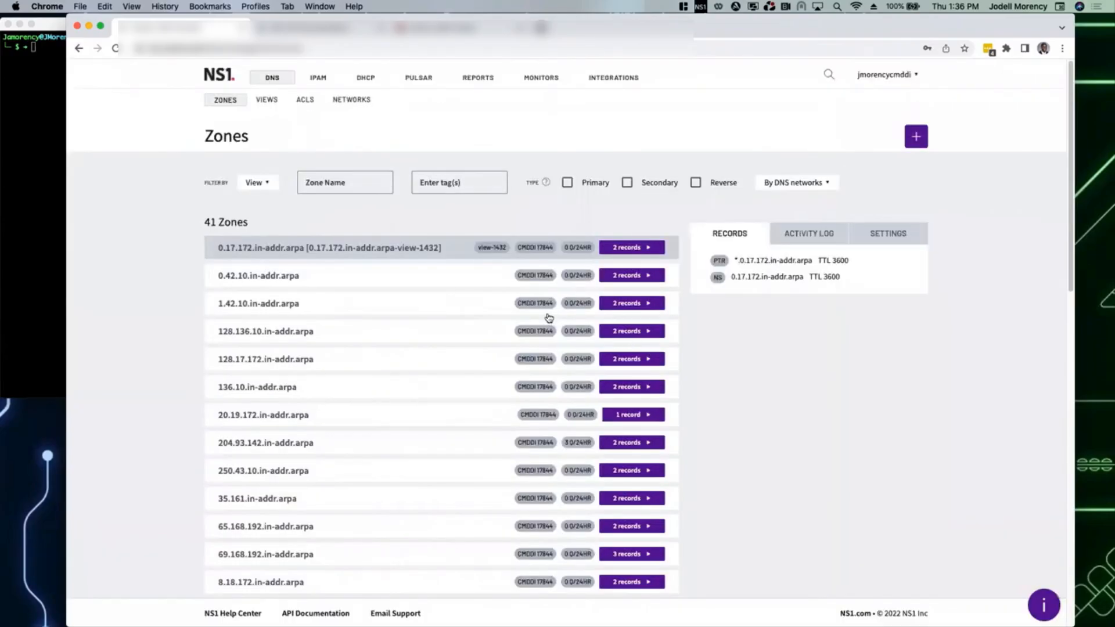
- Find the new zone by filtering the zone list by the name "demo" and open demotest111.com
scroll(459, 283, down, 5)
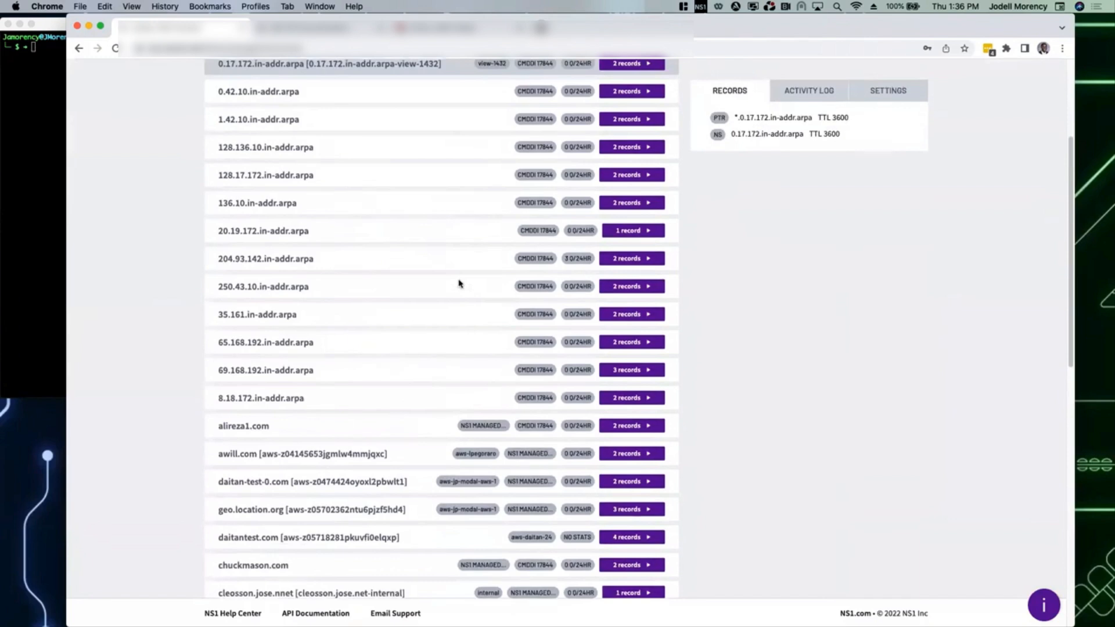
scroll(459, 283, down, 5)
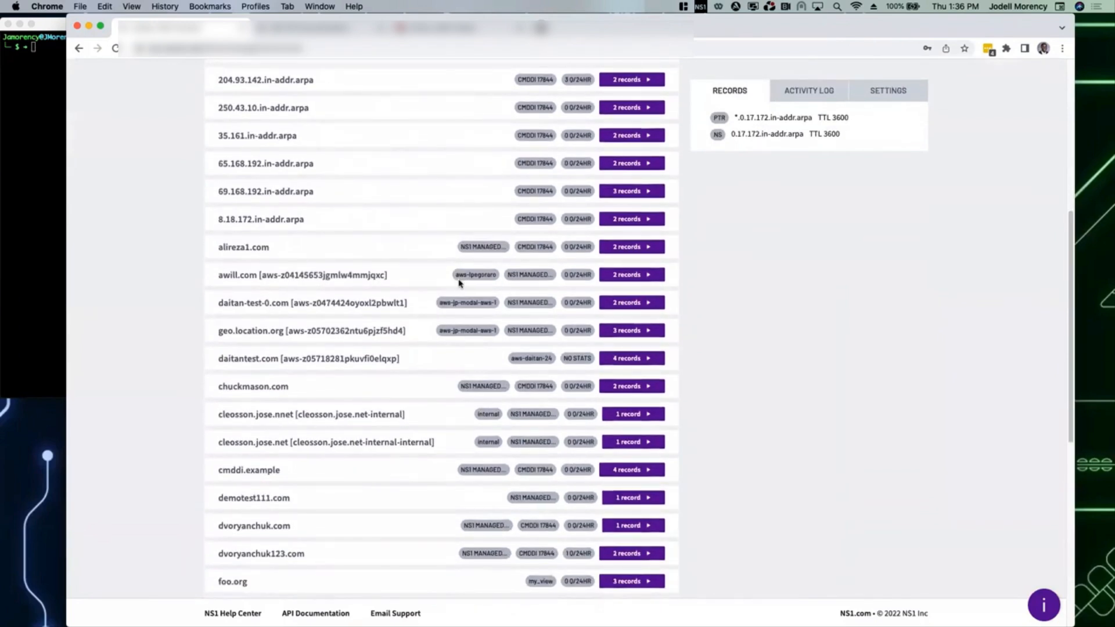
scroll(458, 283, down, 3)
scroll(458, 283, down, 8)
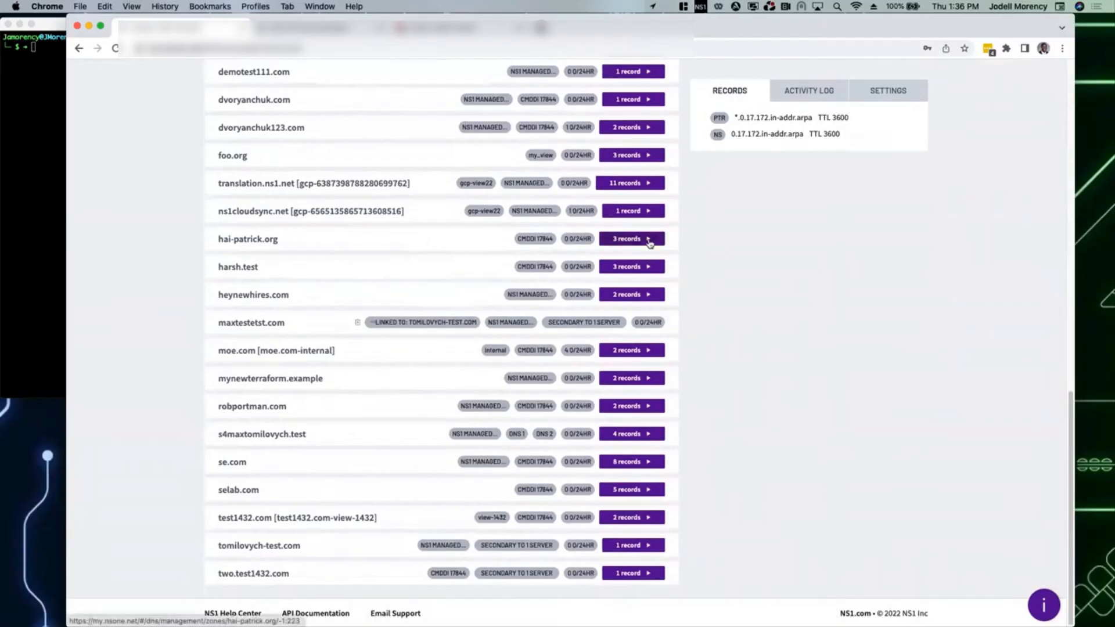
scroll(615, 244, up, 15)
click(352, 146)
text(demo)
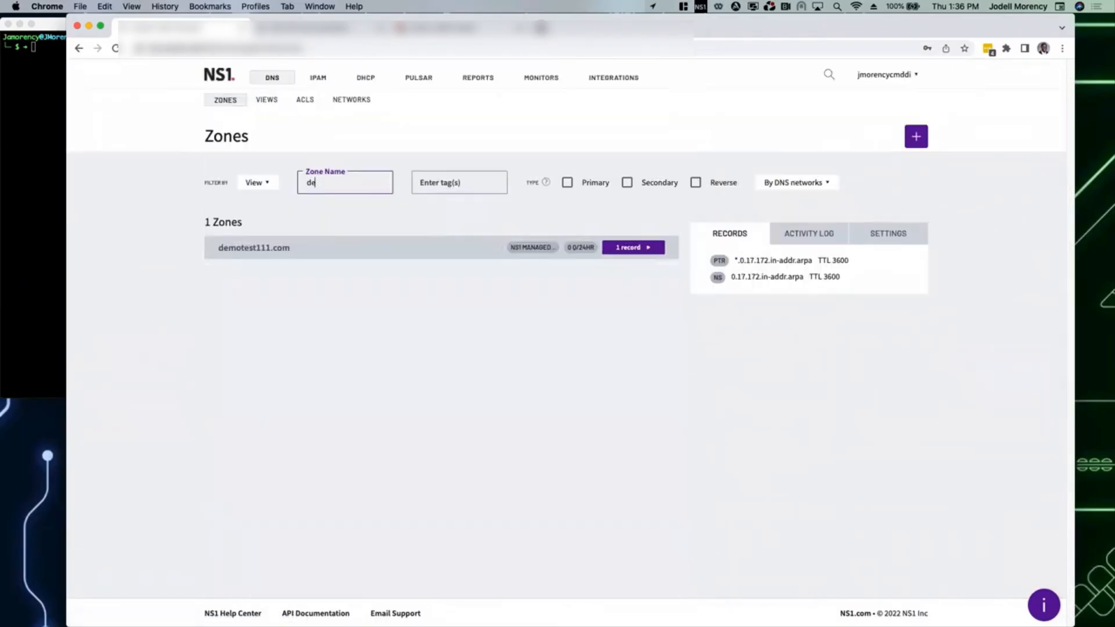
click(249, 247)
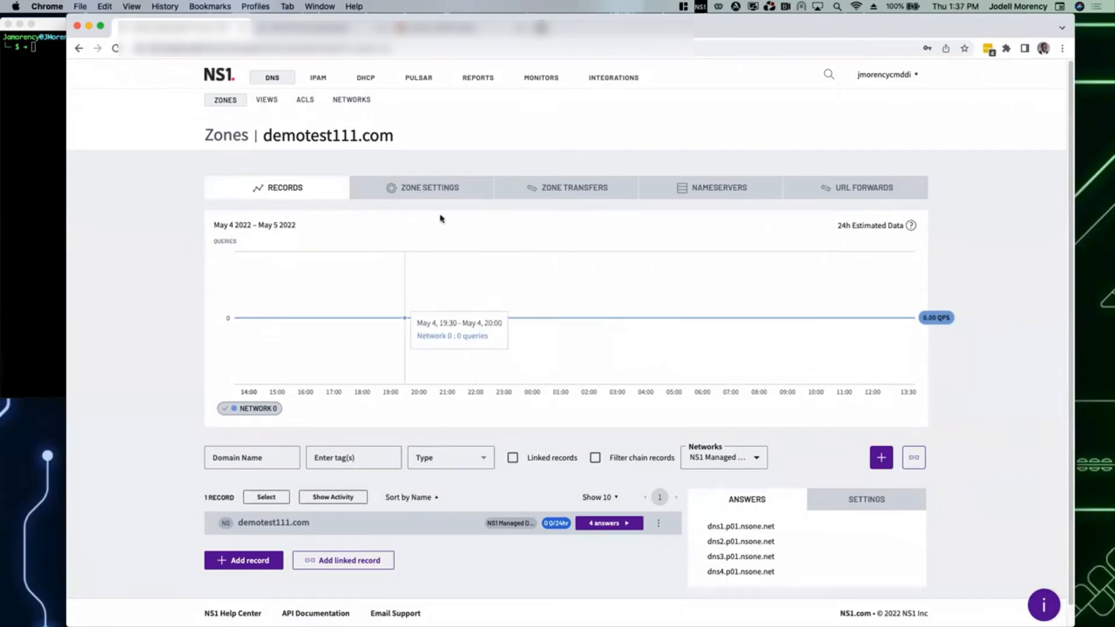
- Review the zone settings of demotest111.com, from the DNS networks to the DNSSEC option
click(401, 188)
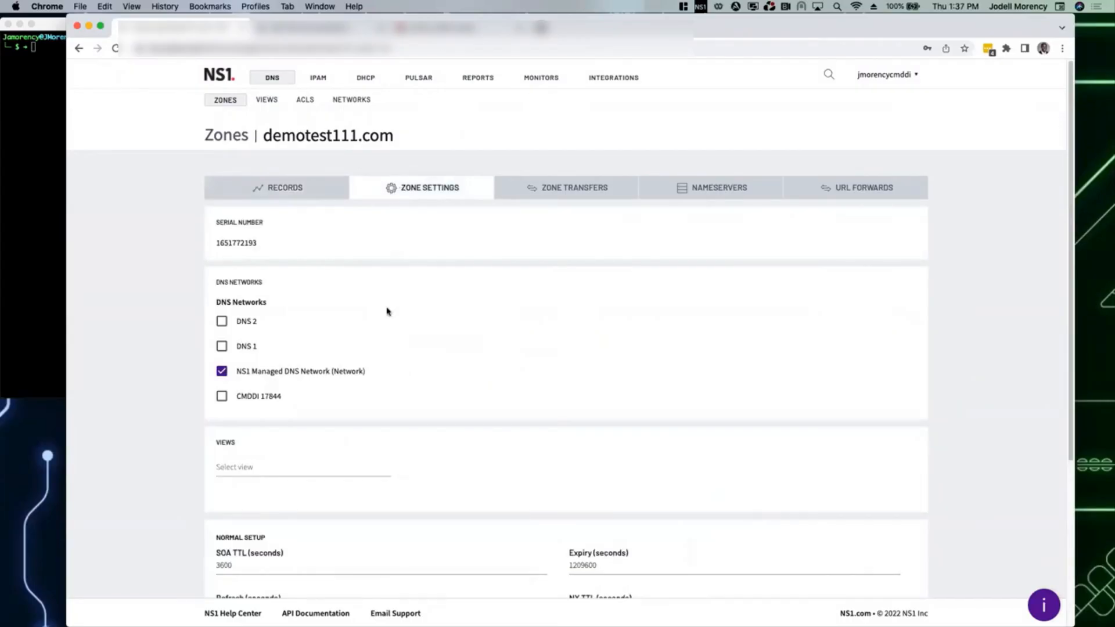
scroll(383, 325, down, 5)
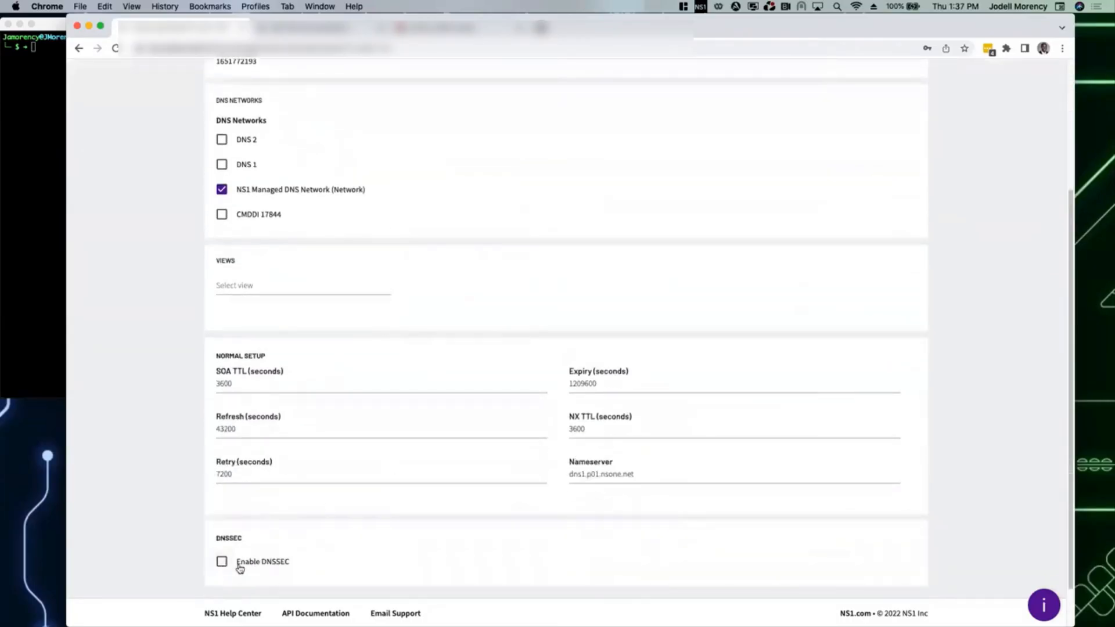
scroll(375, 517, up, 5)
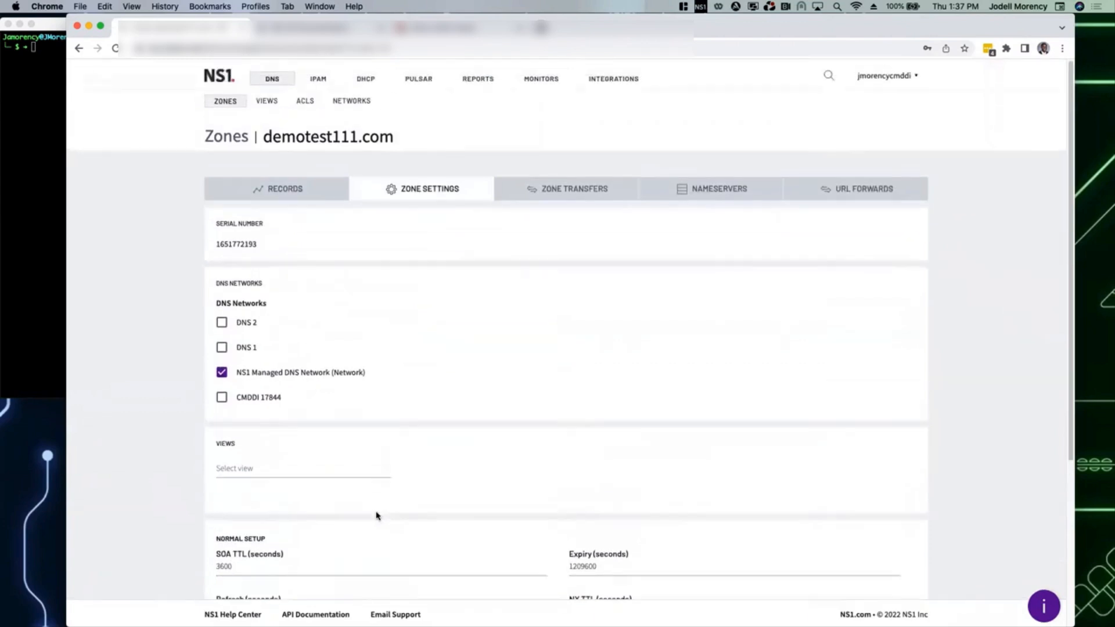
- Allow outgoing zone transfers for demotest111.com and start a blank secondary IP address entry
click(592, 192)
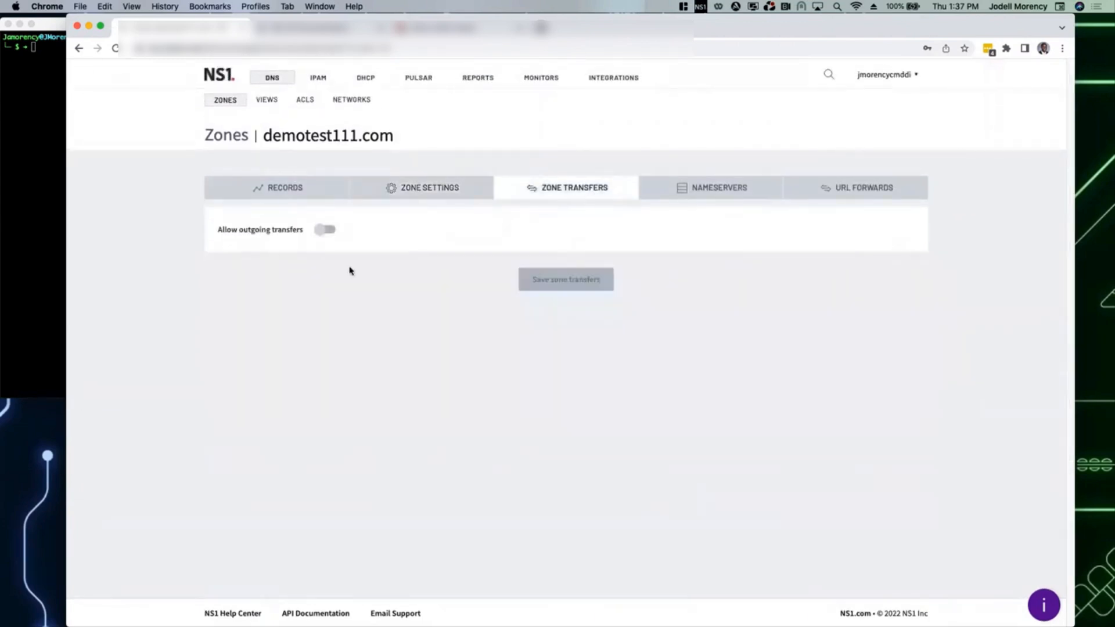
click(325, 230)
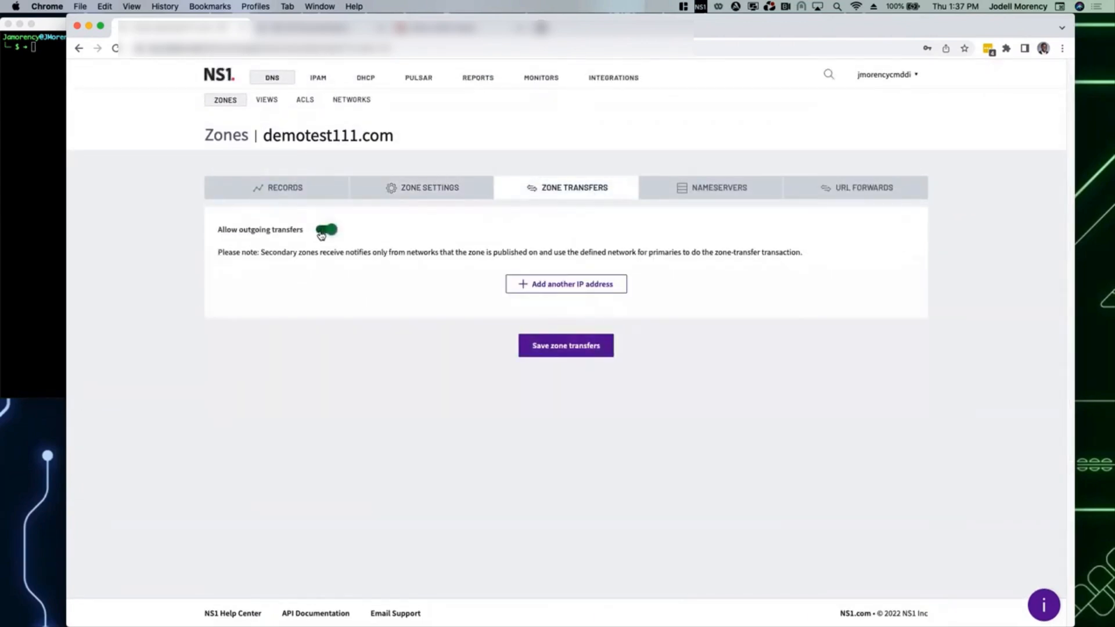
click(556, 284)
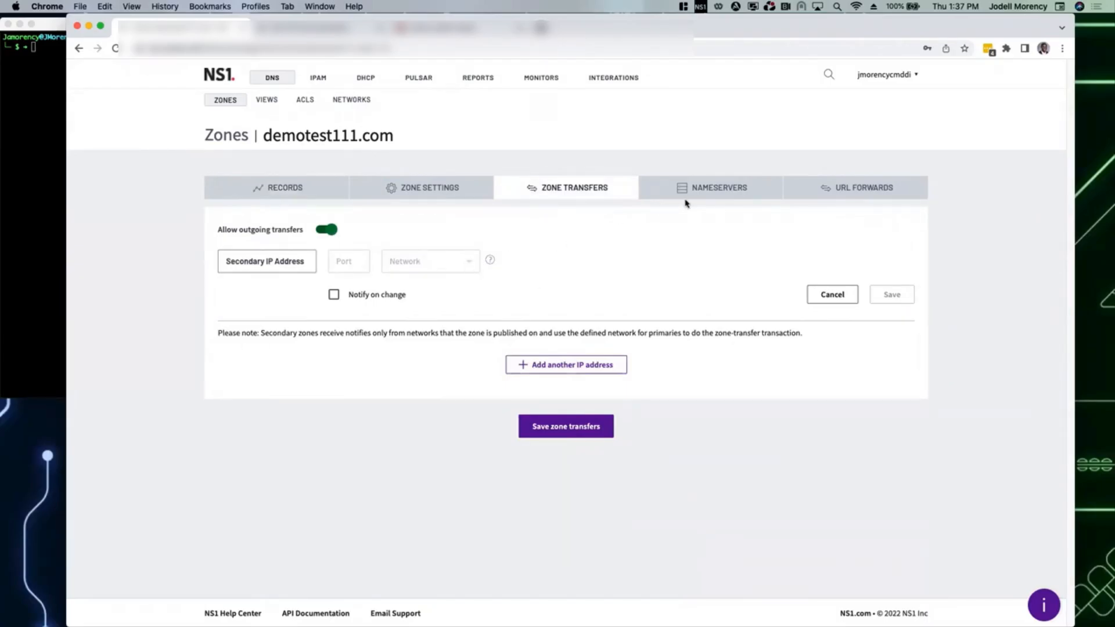
- Check the nameservers assigned to demotest111.com and return to the zone's records list
click(703, 193)
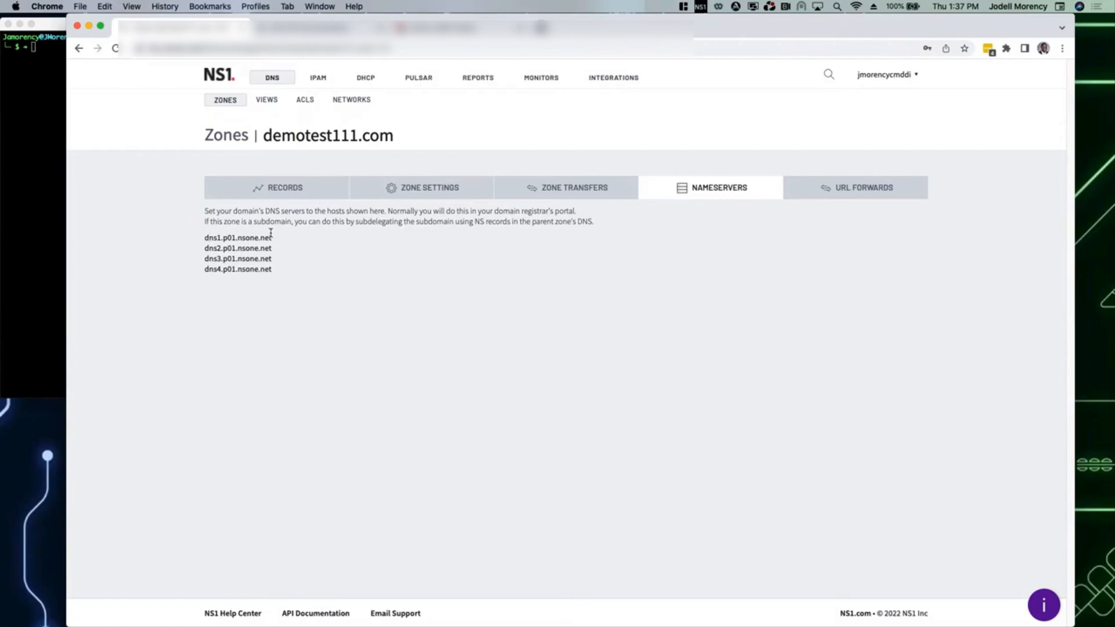
click(270, 192)
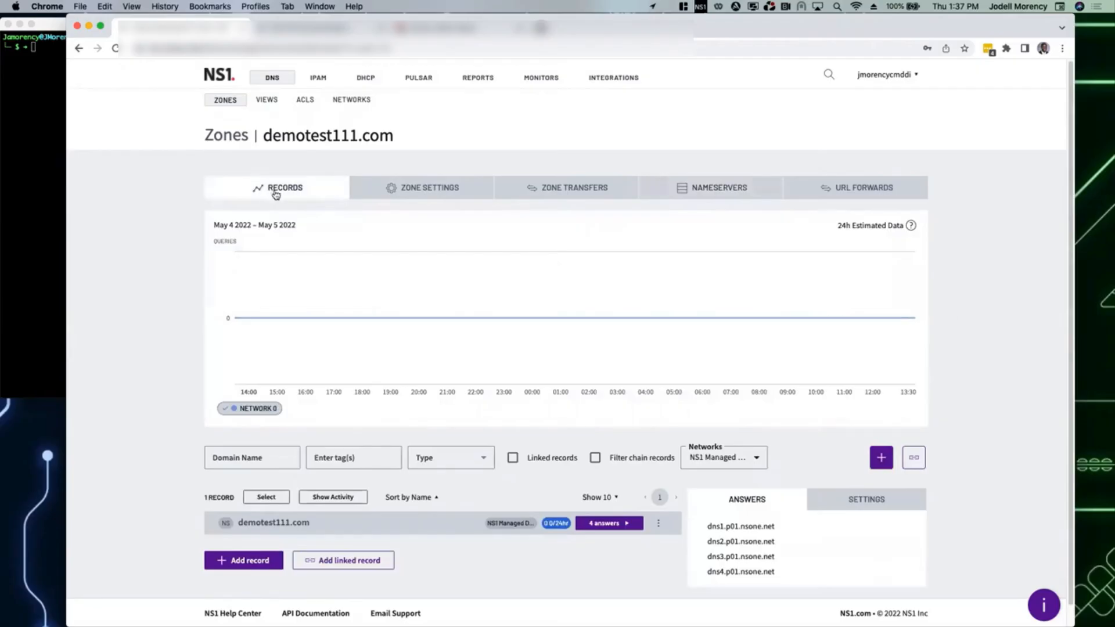
scroll(332, 301, down, 1)
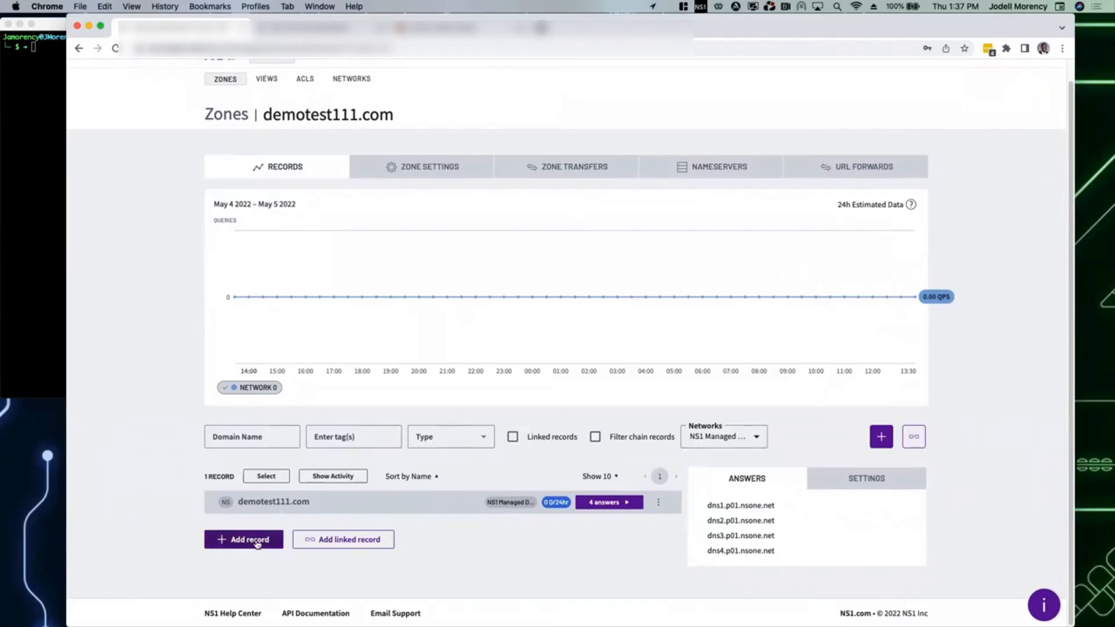
- Start a new record in demotest111.com, look through the available record types, keep type A and name it "steer"
click(257, 543)
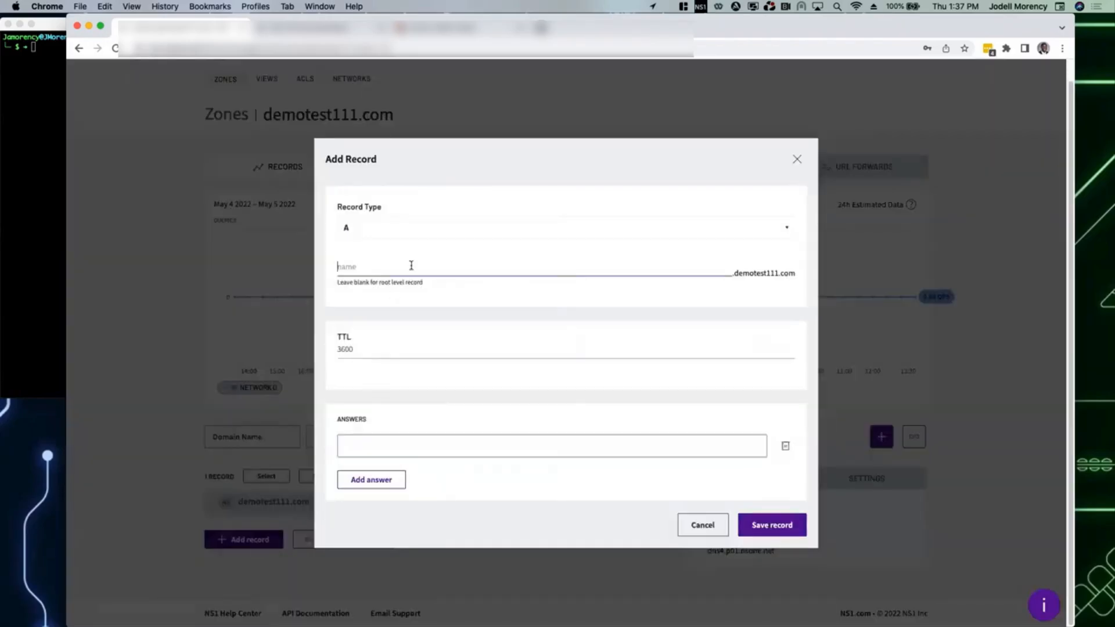
click(461, 231)
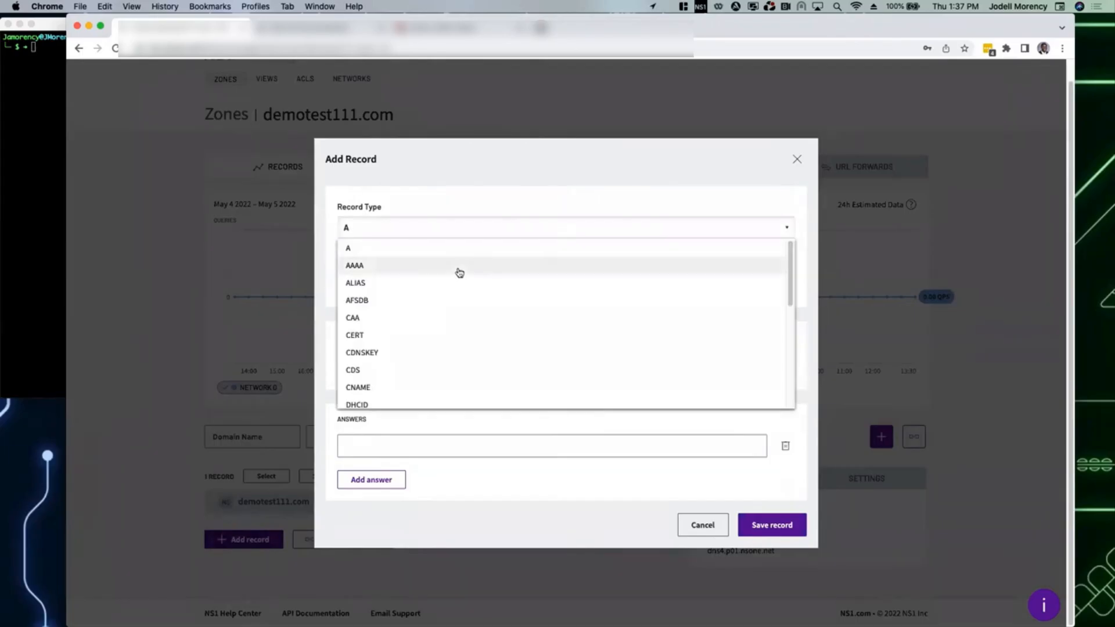
scroll(459, 272, down, 5)
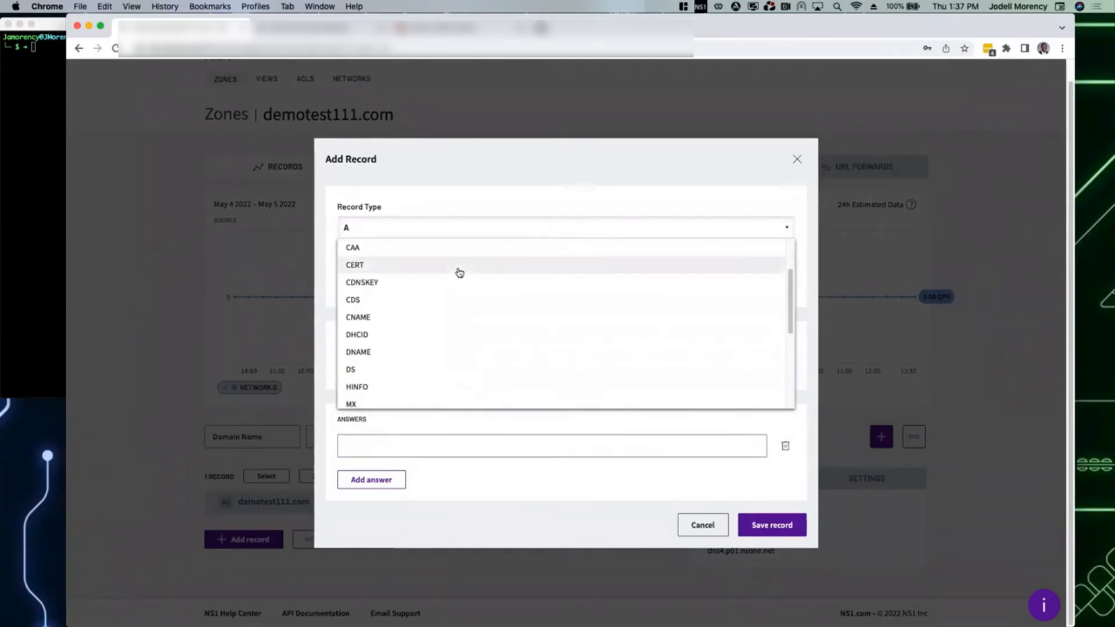
scroll(460, 272, down, 5)
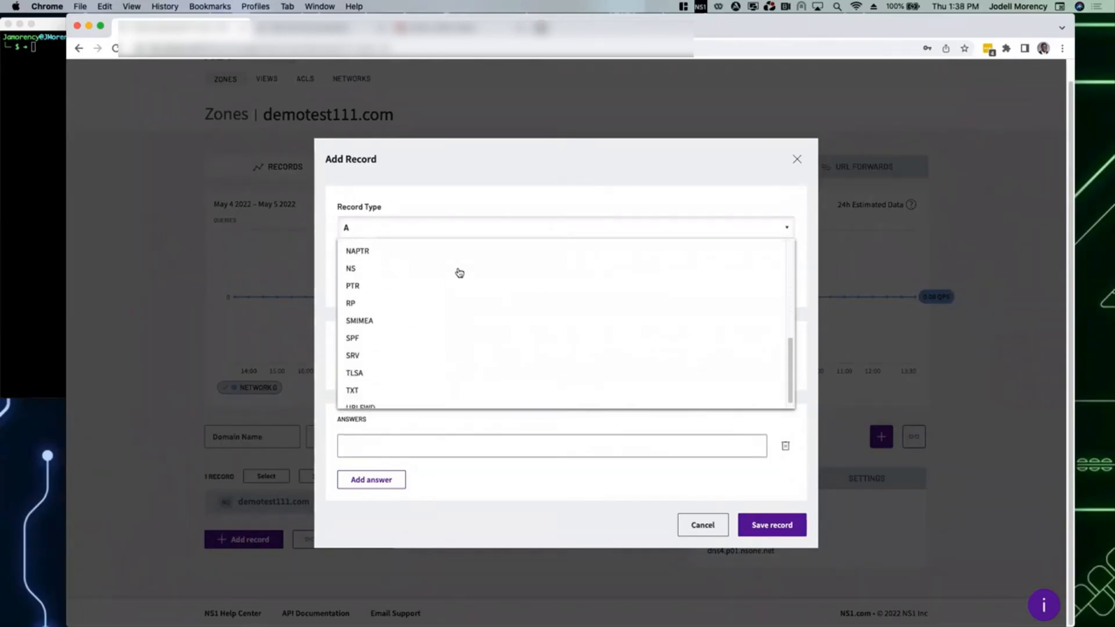
scroll(459, 272, down, 1)
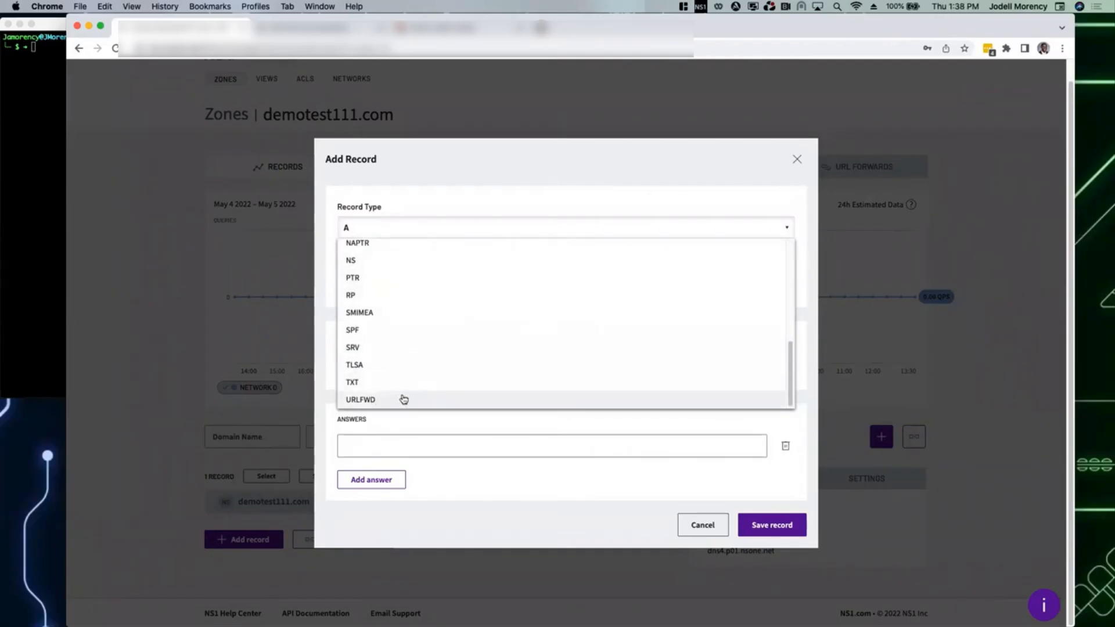
scroll(441, 366, up, 10)
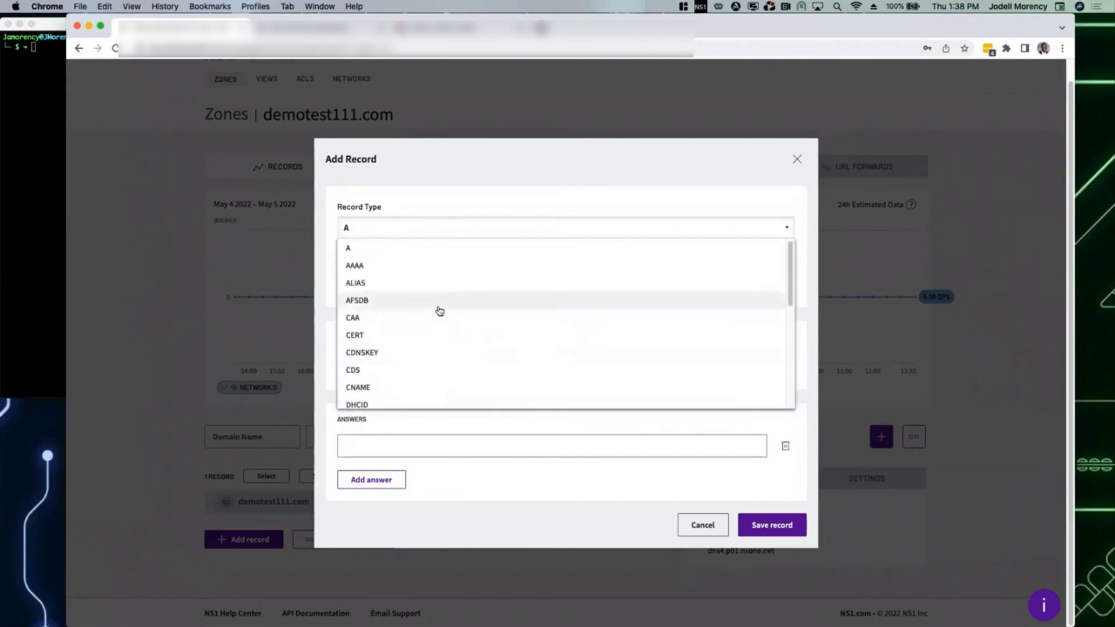
click(409, 250)
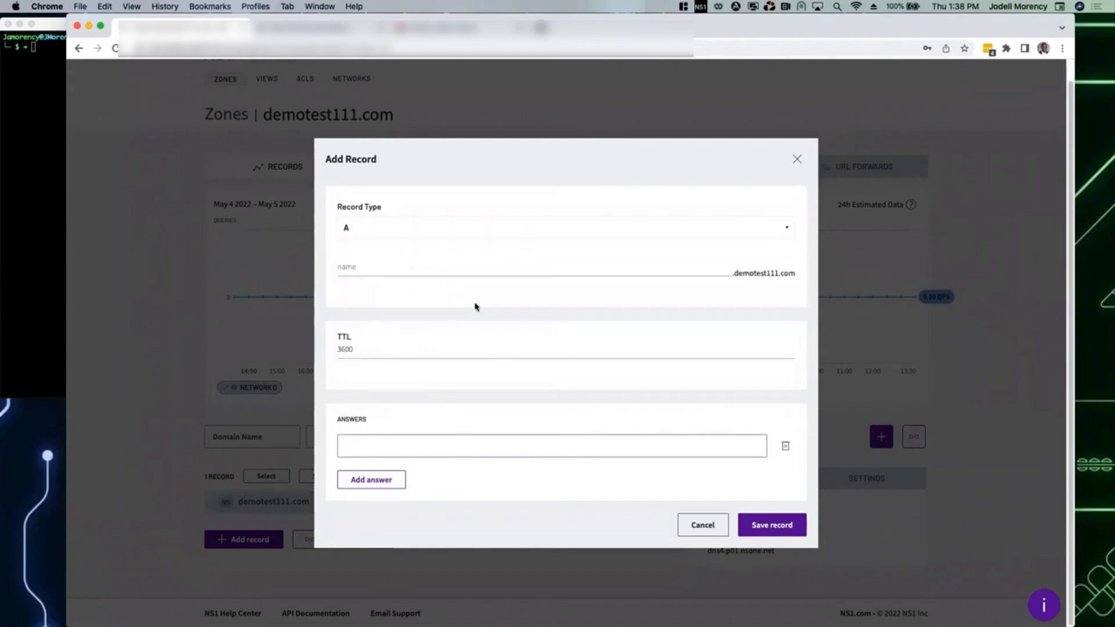
click(474, 270)
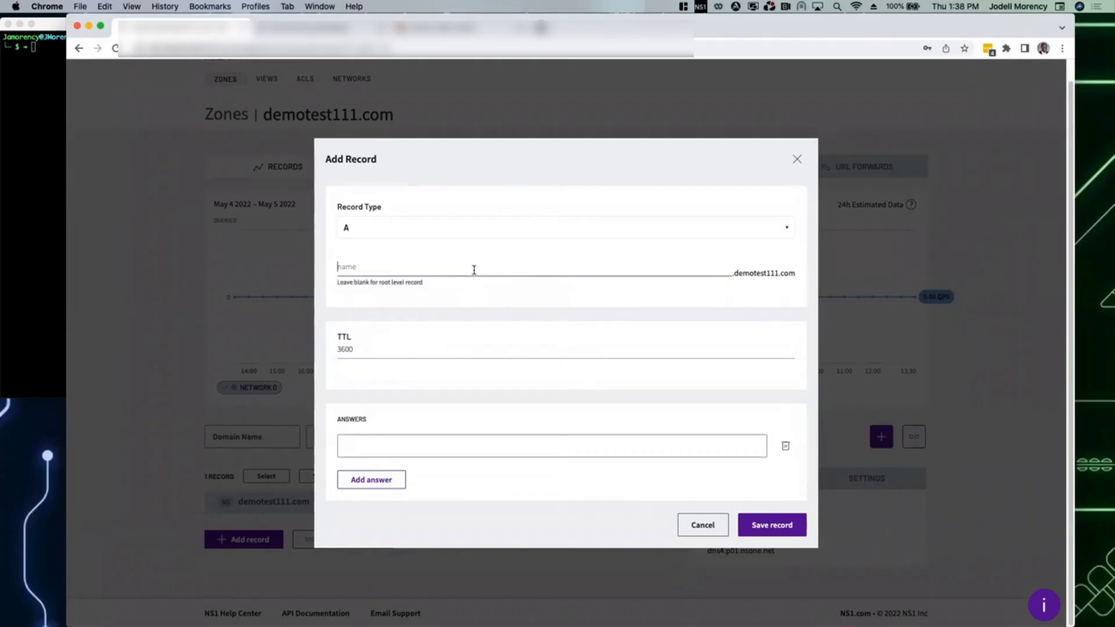
text(steer)
- Give the steer record the answers 1.1.1.1, 2.2.2.2 and 3.3.3.3 and save it
click(472, 440)
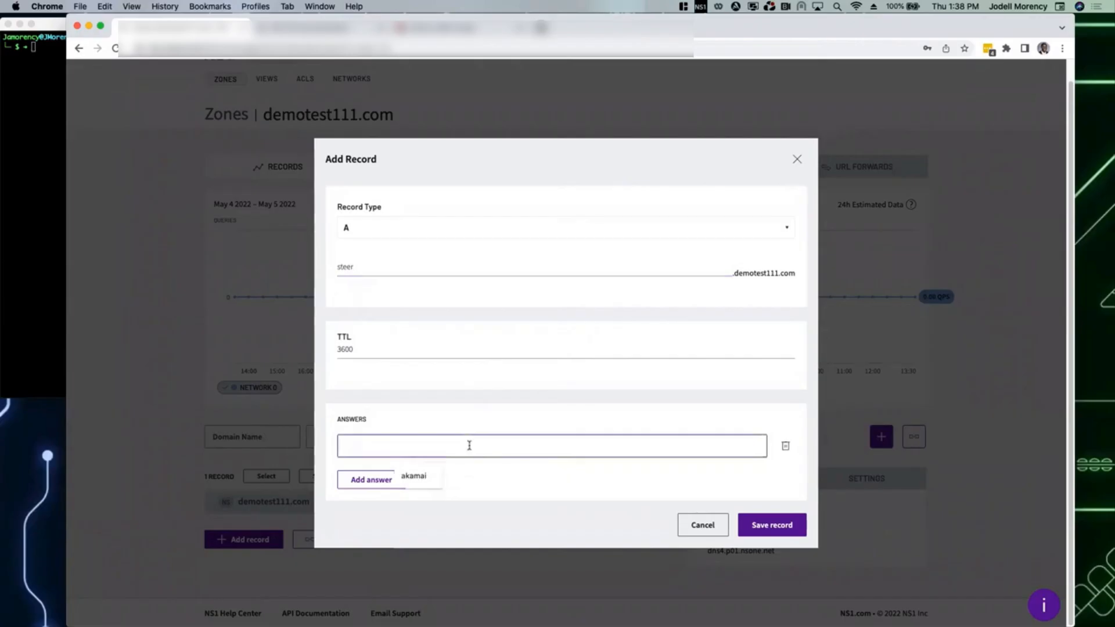
text(1.1.1.1)
click(371, 480)
click(395, 469)
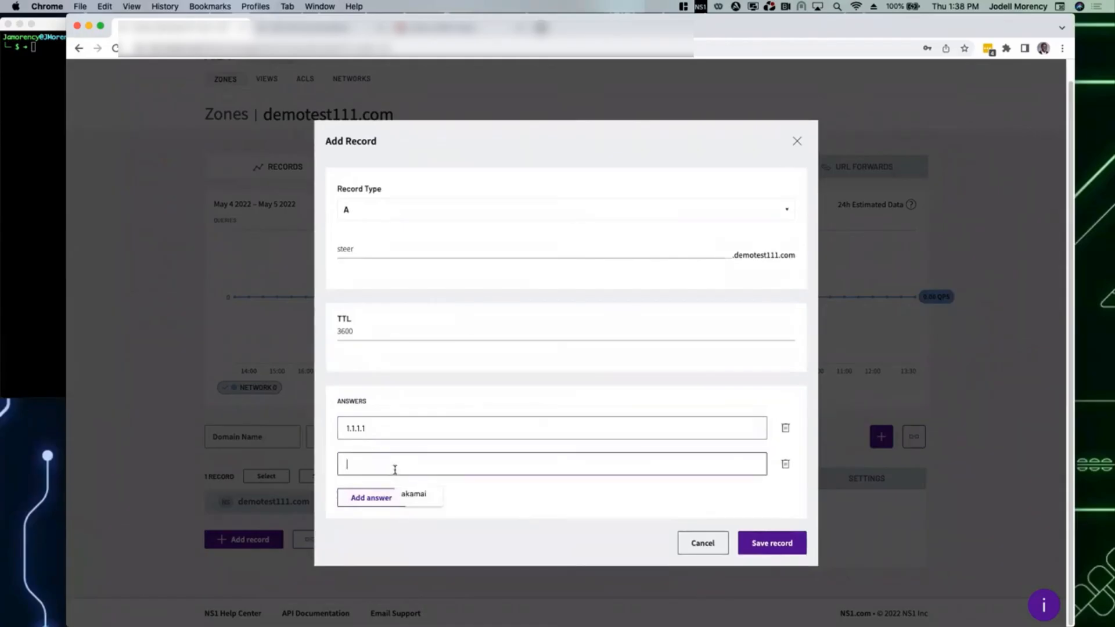
text(2.2.2.2)
click(373, 498)
click(391, 484)
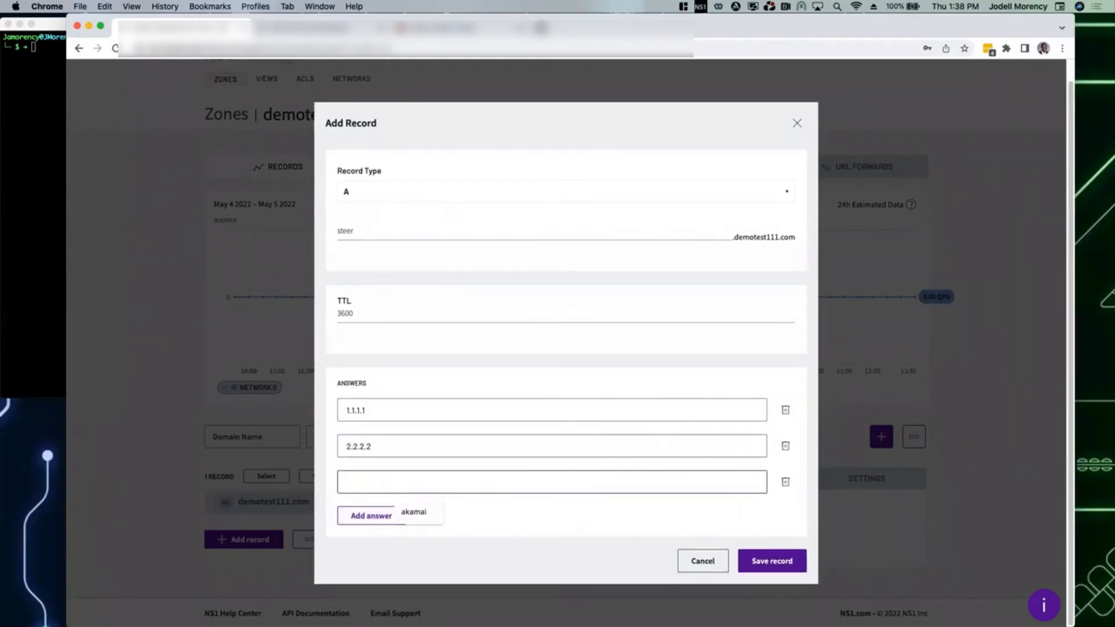
text(3.3.3.3)
click(772, 561)
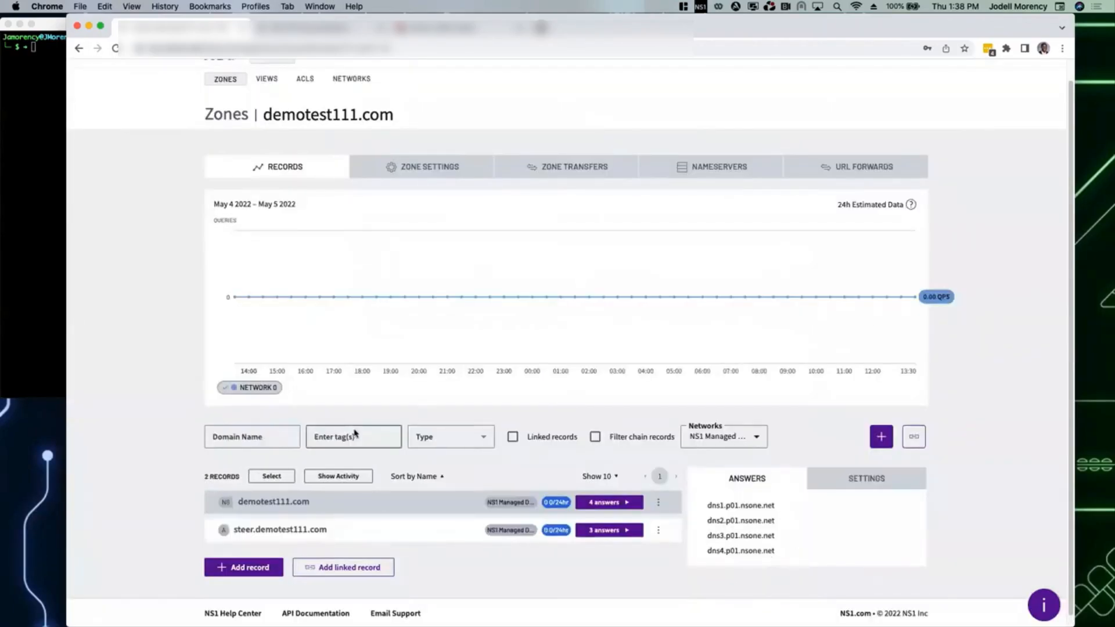
- Open the steer.demotest111.com record and create a filter chain with the Up filter followed by Shuffle
scroll(354, 432, down, 1)
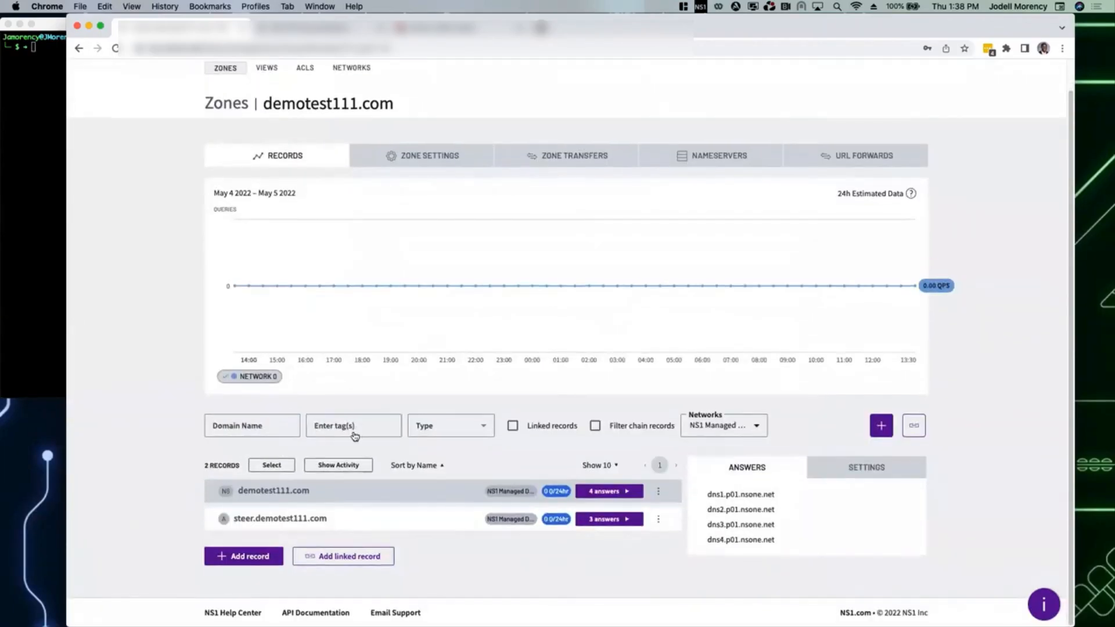
click(288, 521)
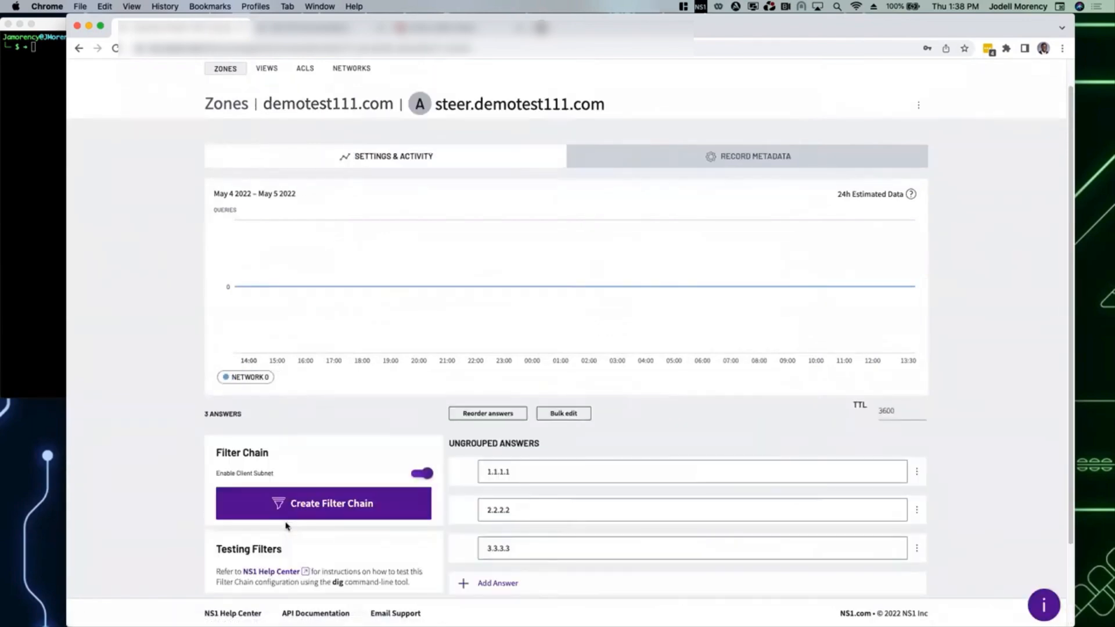
scroll(415, 331, down, 3)
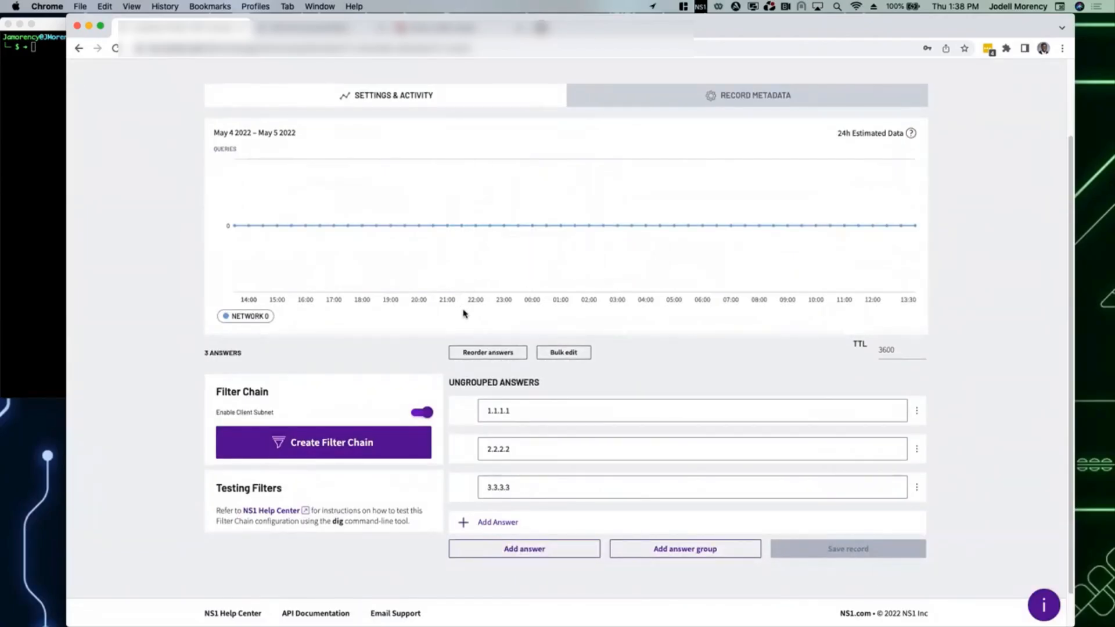
scroll(411, 316, down, 2)
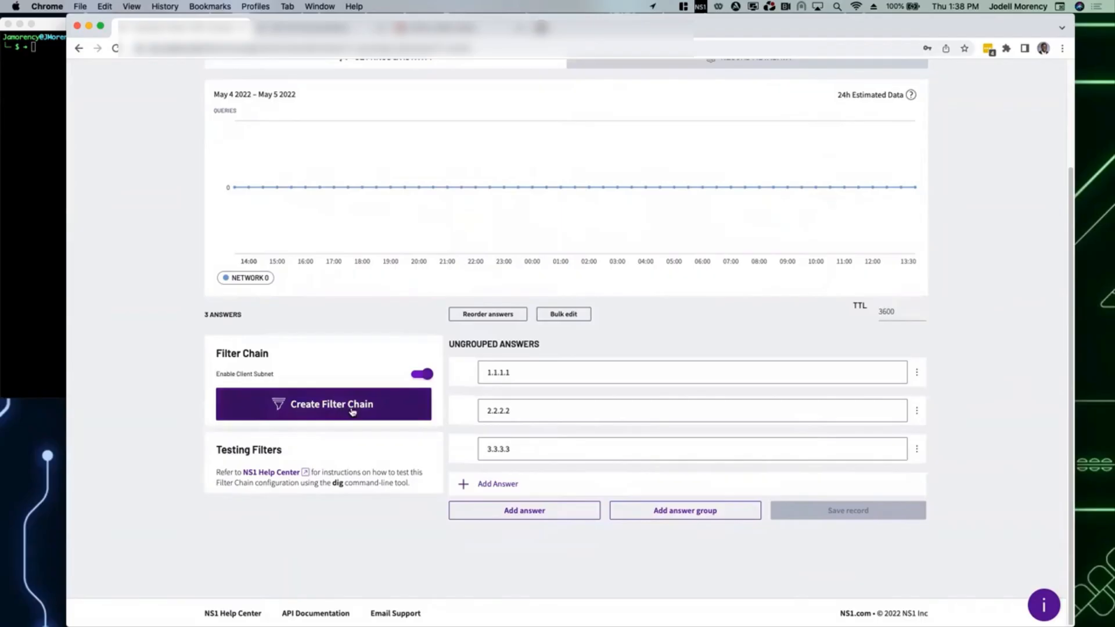
click(337, 410)
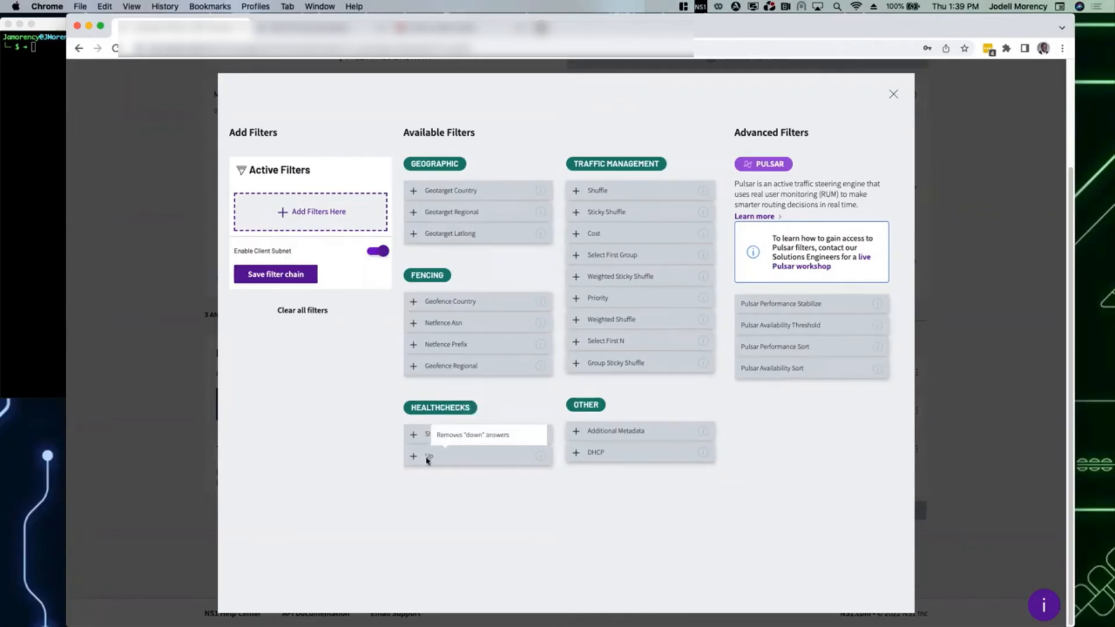
mouse_move(432, 460)
mouse_down()
mouse_move(294, 211)
mouse_move(308, 213)
mouse_up()
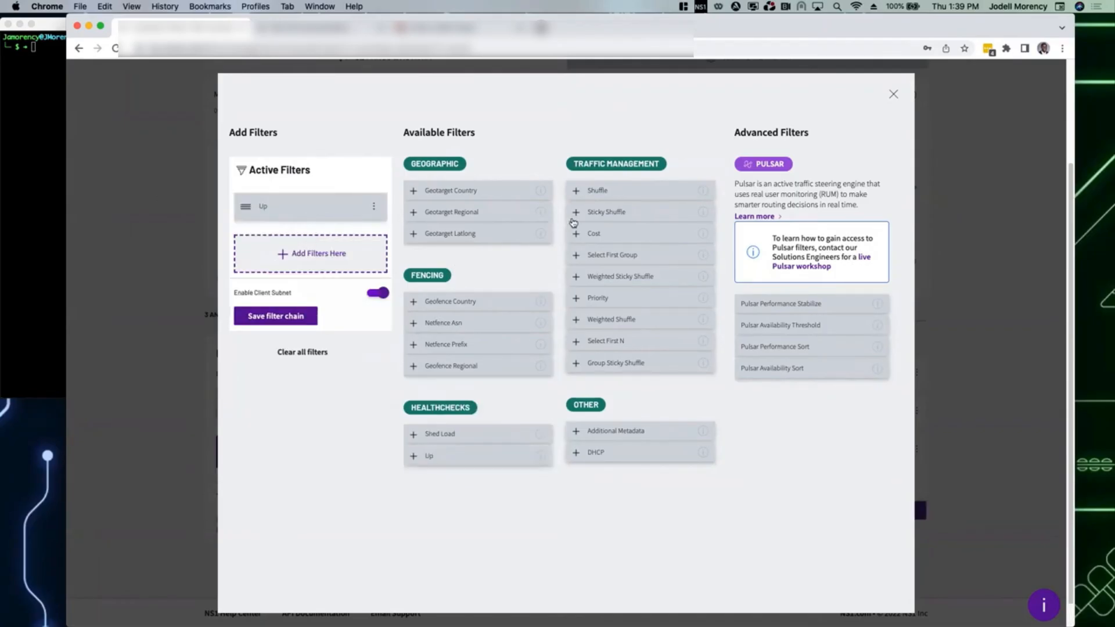
drag(595, 191, 303, 267)
click(163, 271)
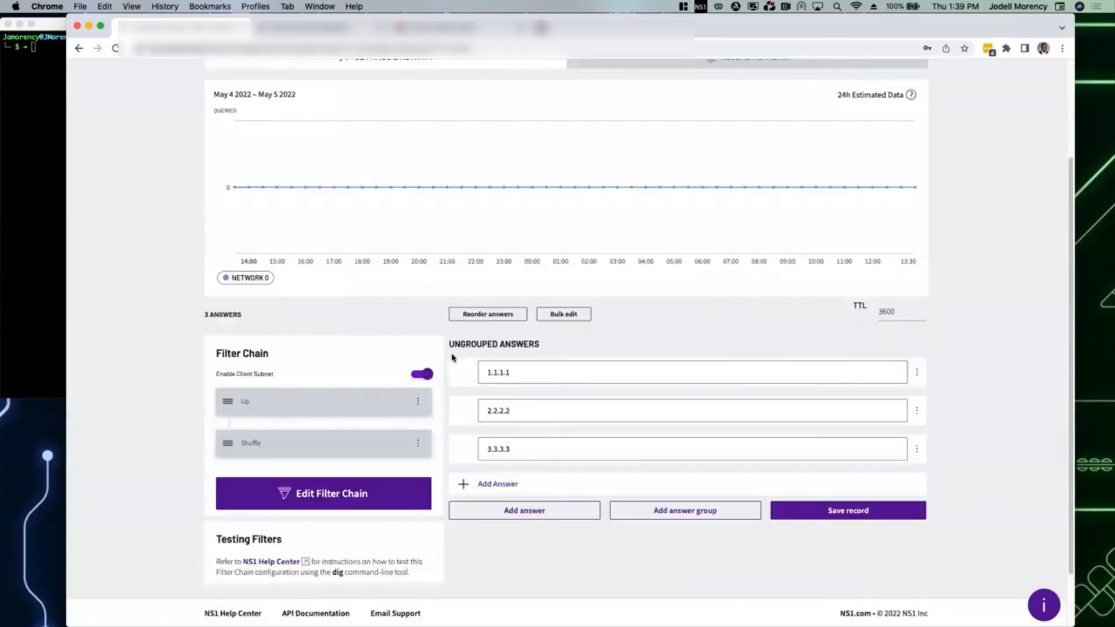
- Expand the Up filter in the filter chain and set the up/down metadata of answer 1.1.1.1 to Up
scroll(453, 357, down, 1)
scroll(453, 357, down, 1)
scroll(453, 357, down, 1)
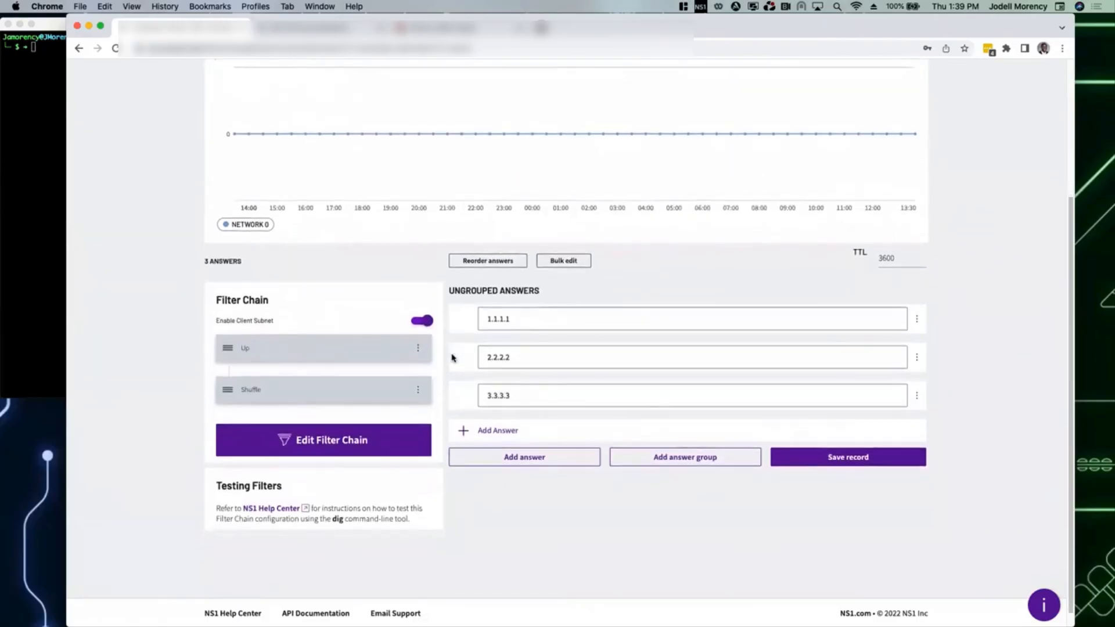
click(254, 350)
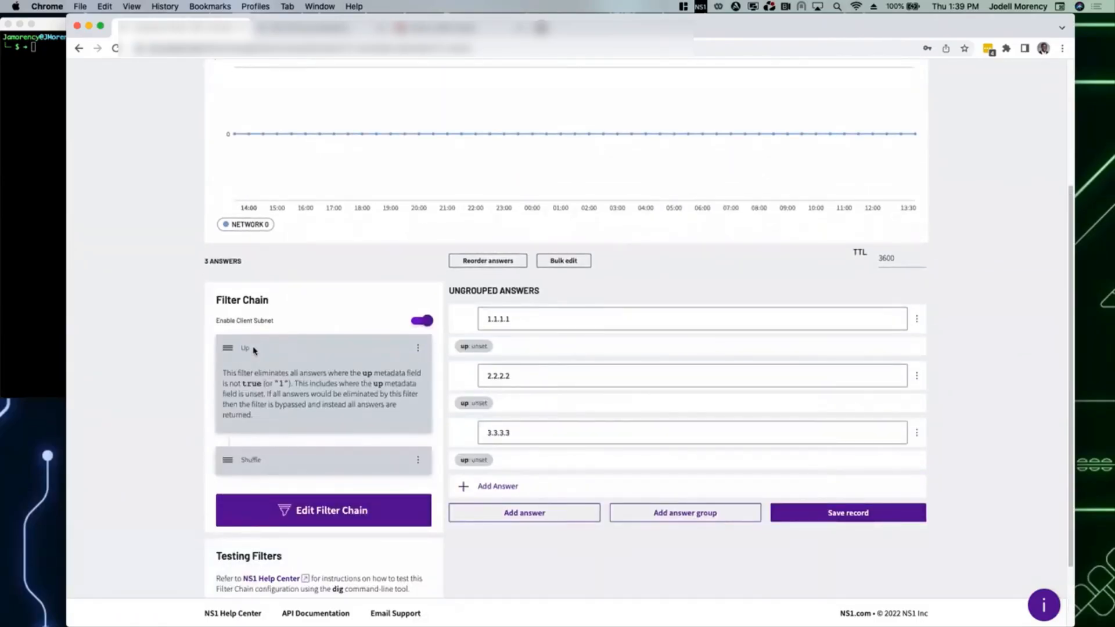
click(468, 346)
click(423, 279)
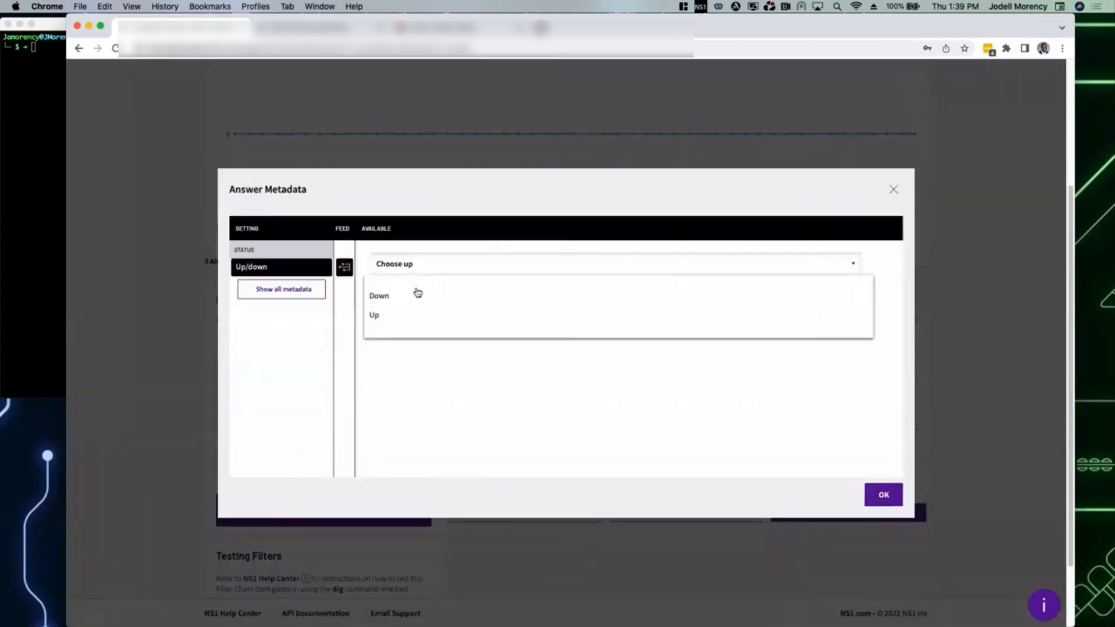
click(406, 319)
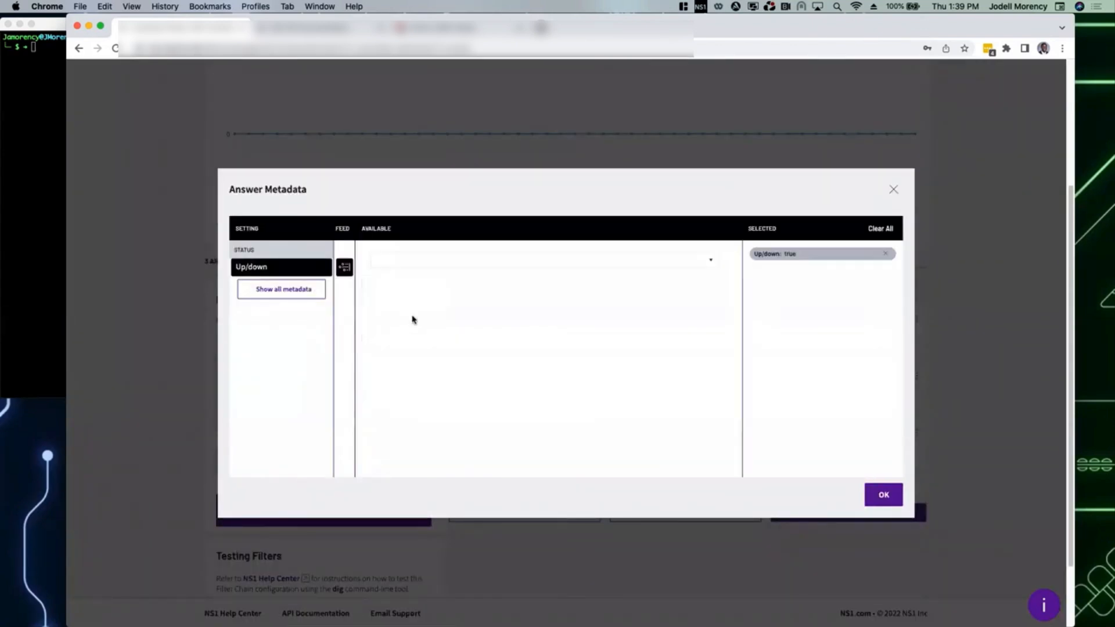
click(869, 492)
- Connect the up/down metadata of answer 2.2.2.2 to the server1 monitor feed
click(470, 403)
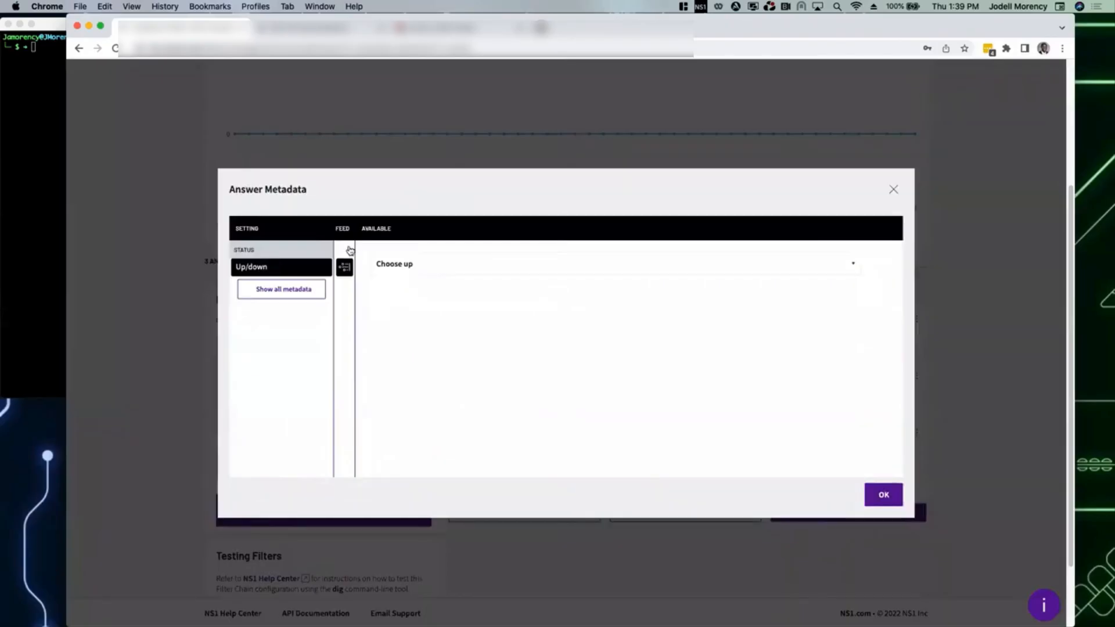
click(344, 267)
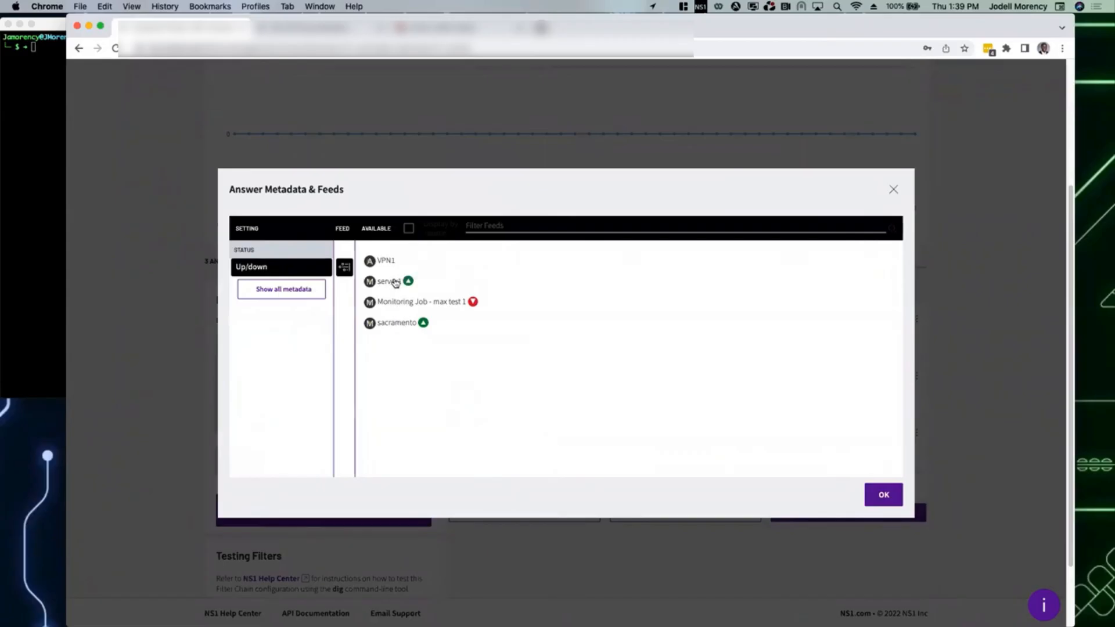
click(396, 283)
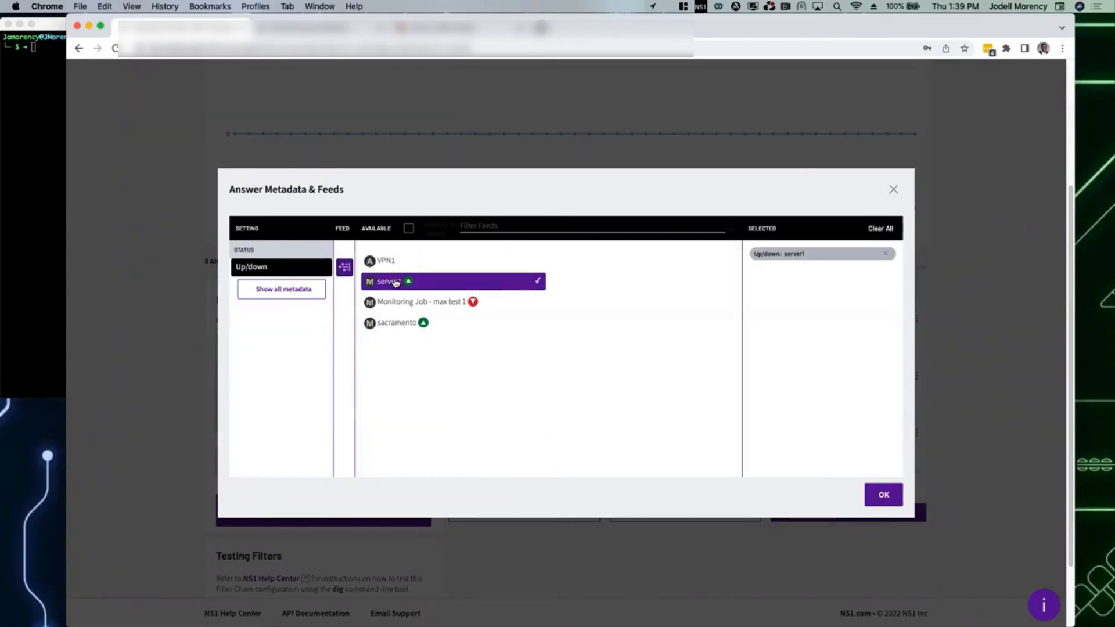
click(877, 495)
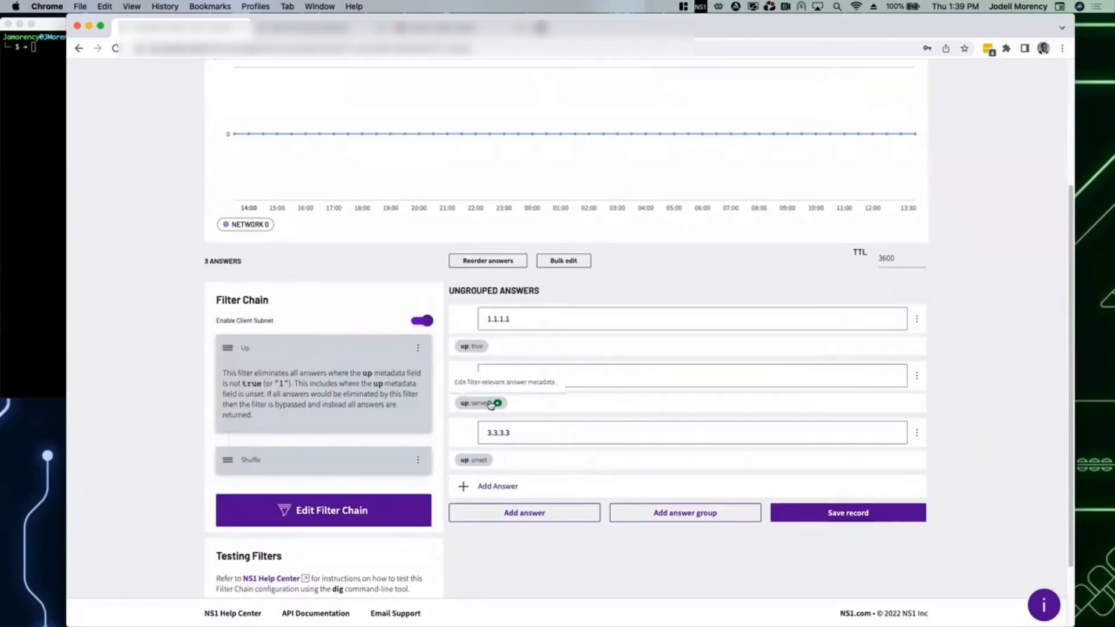
- Set the up/down metadata of answer 3.3.3.3 to Up and save the record
click(473, 461)
click(433, 267)
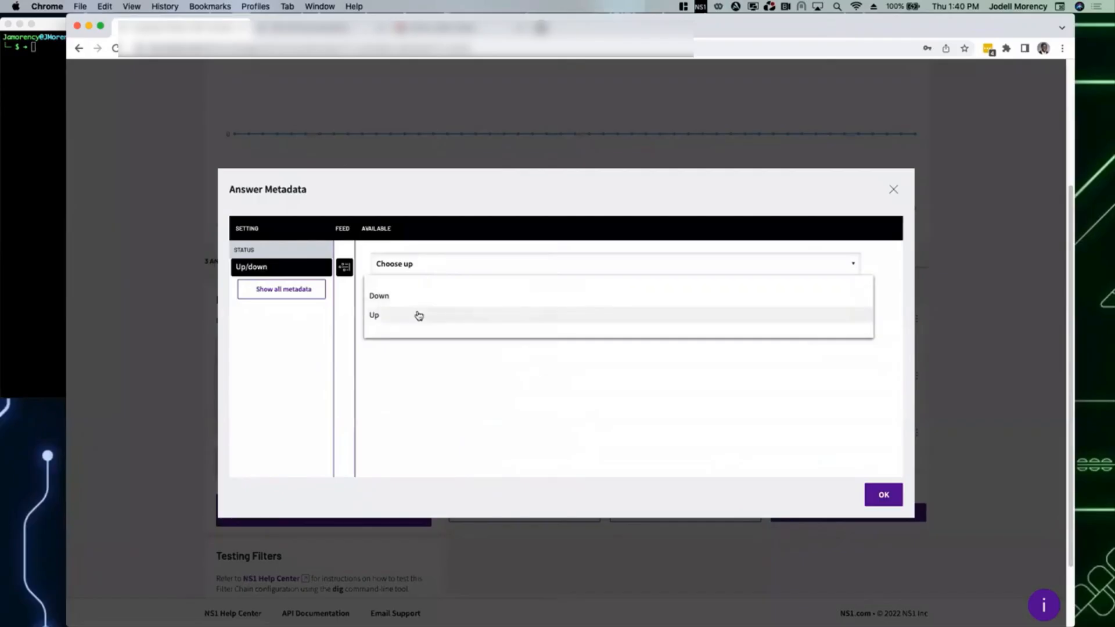
click(417, 315)
click(883, 494)
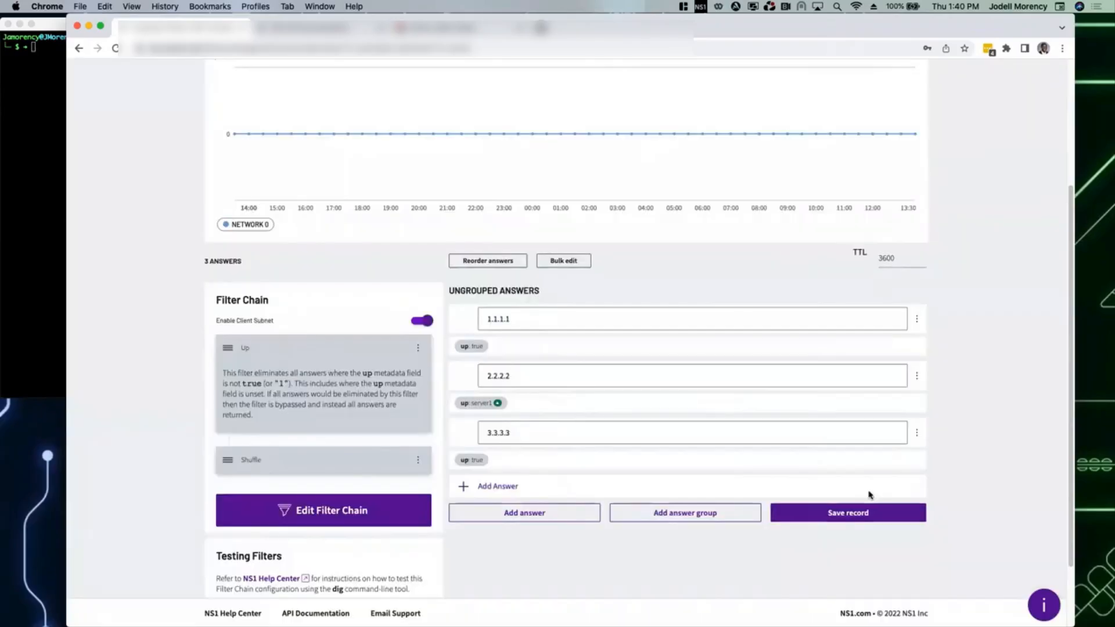
click(845, 515)
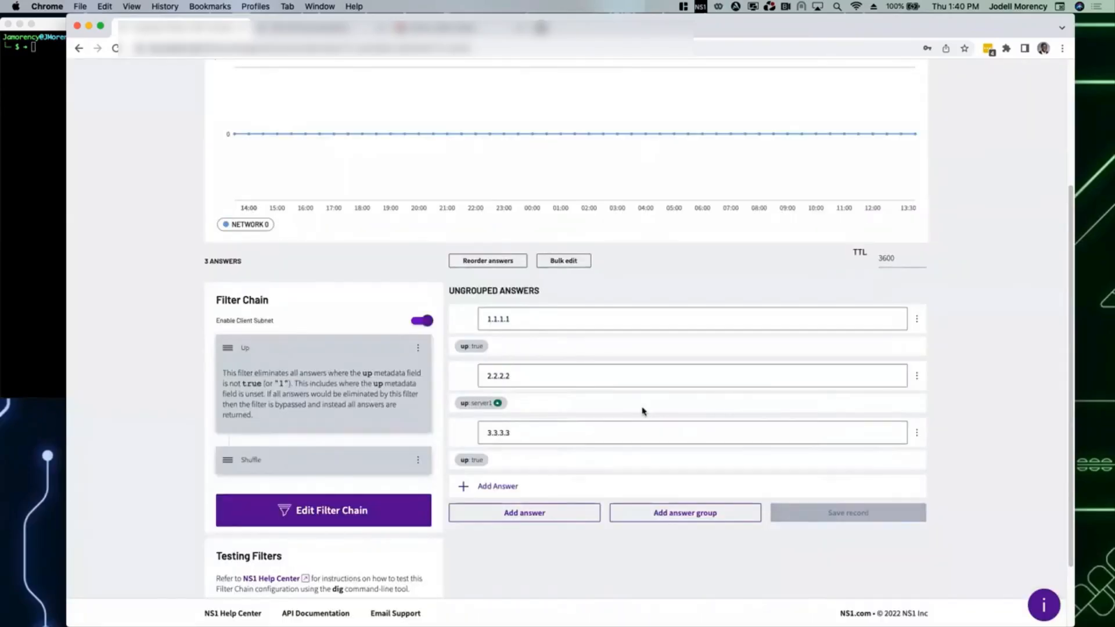
- Go to the monitors overview and start a new probe of type HTTP
scroll(642, 411, up, 5)
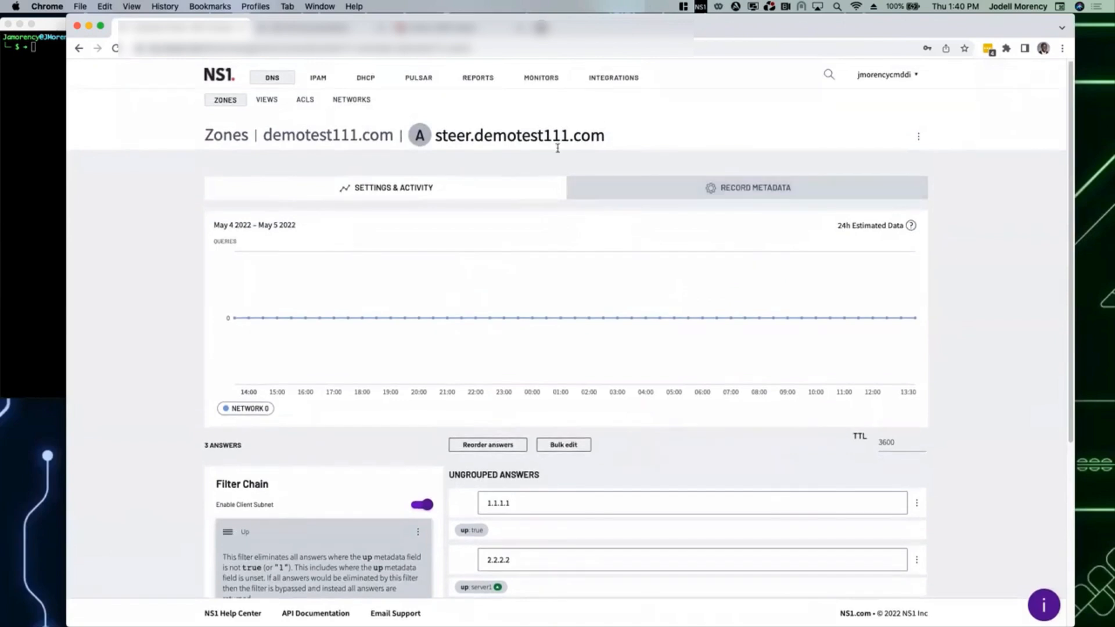
click(533, 78)
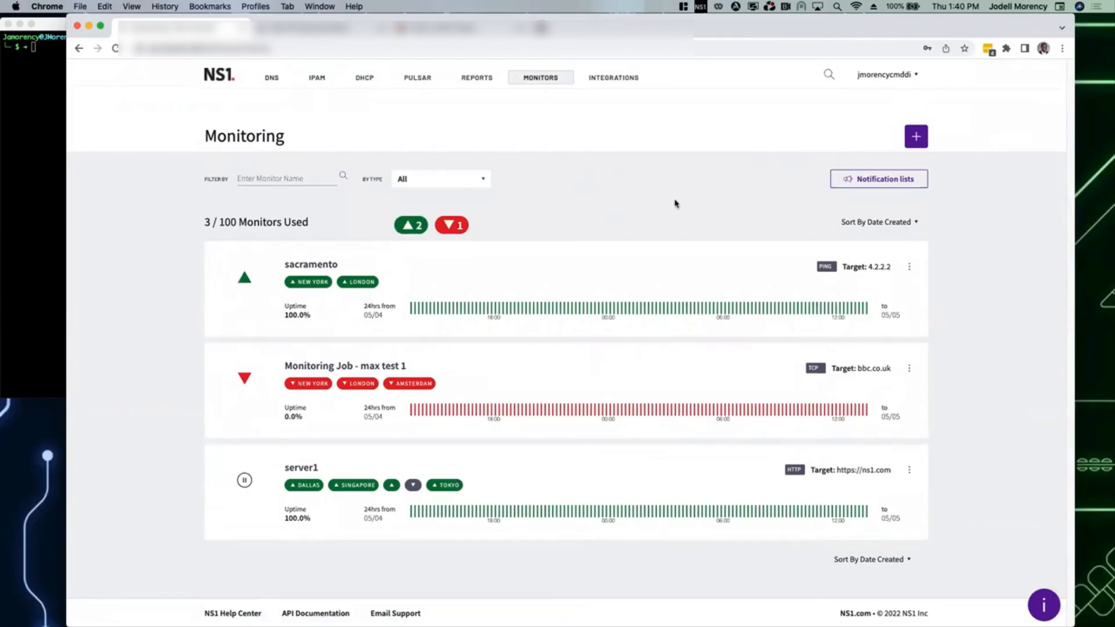
click(915, 139)
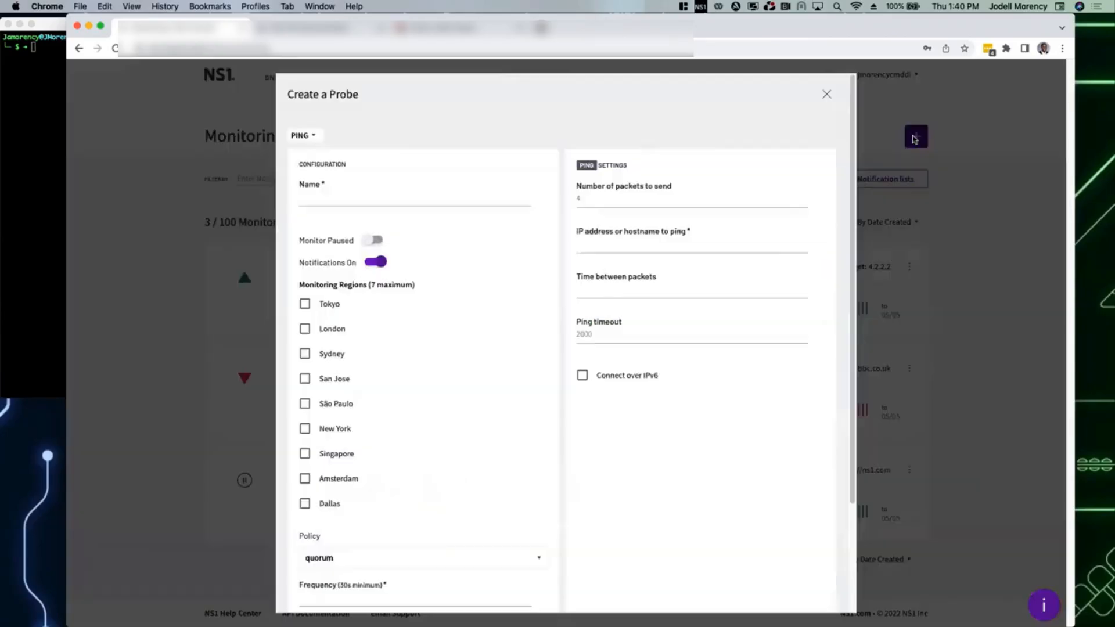
click(311, 139)
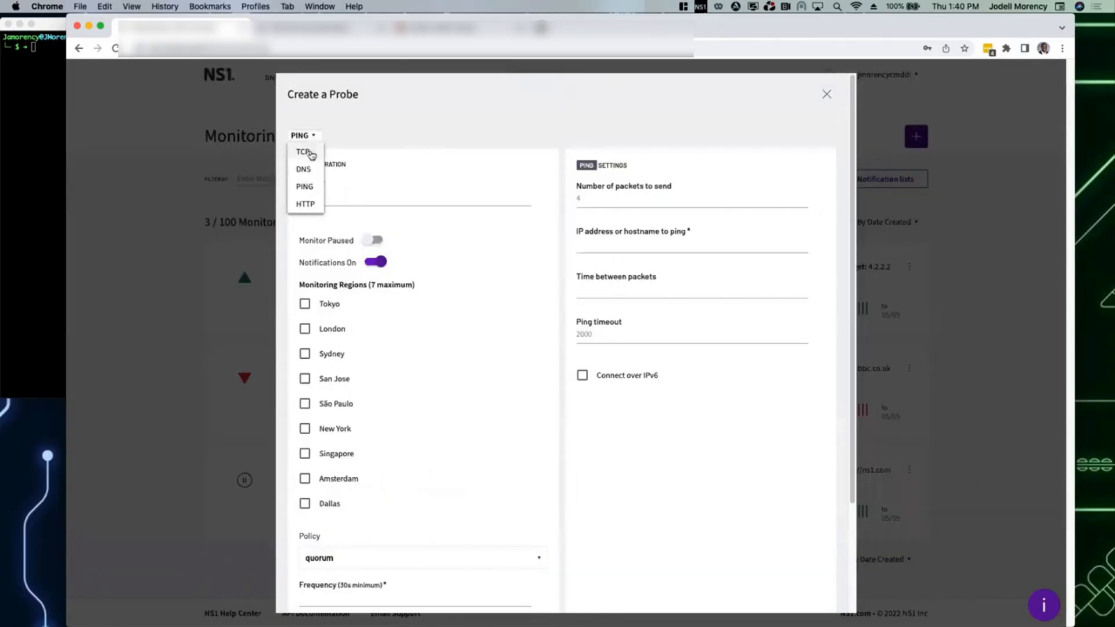
click(306, 201)
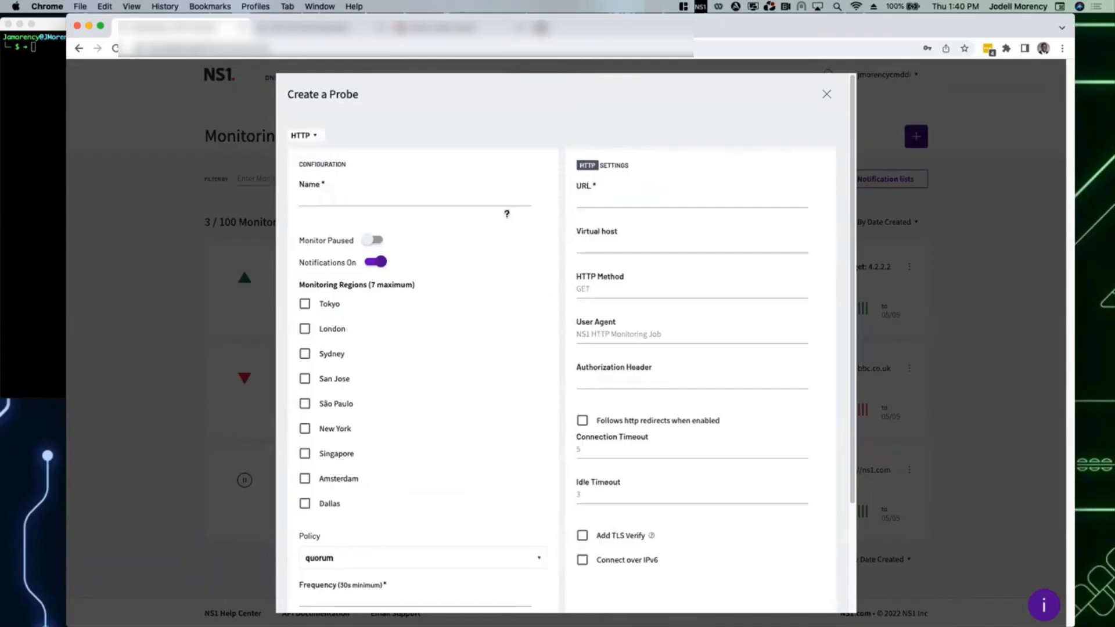
click(595, 202)
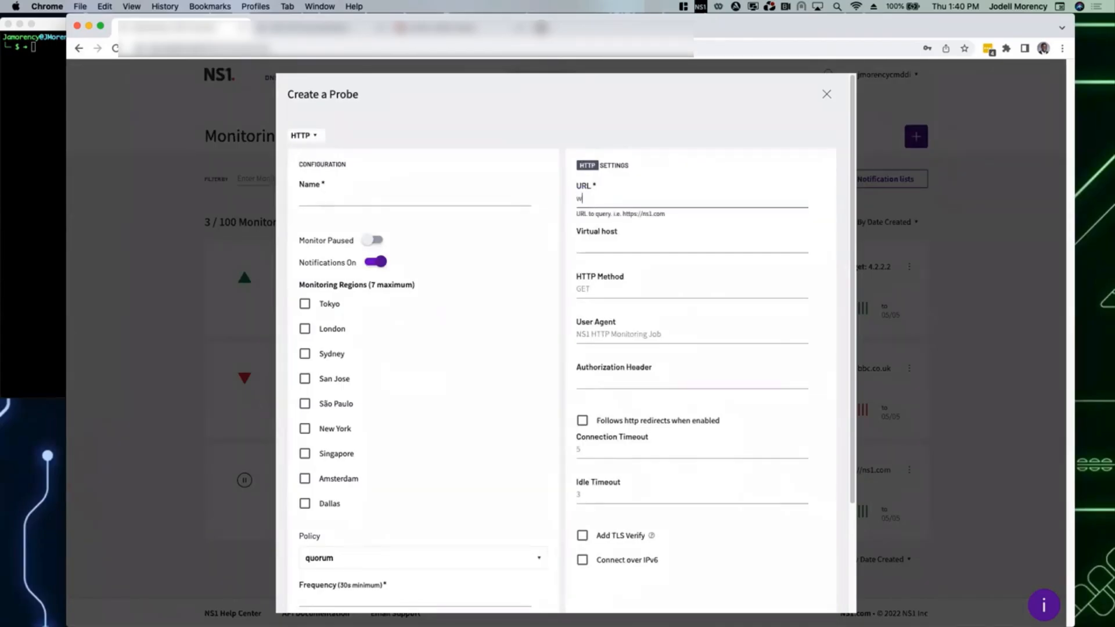
text(www.ggoogle.com)
click(400, 191)
text(name)
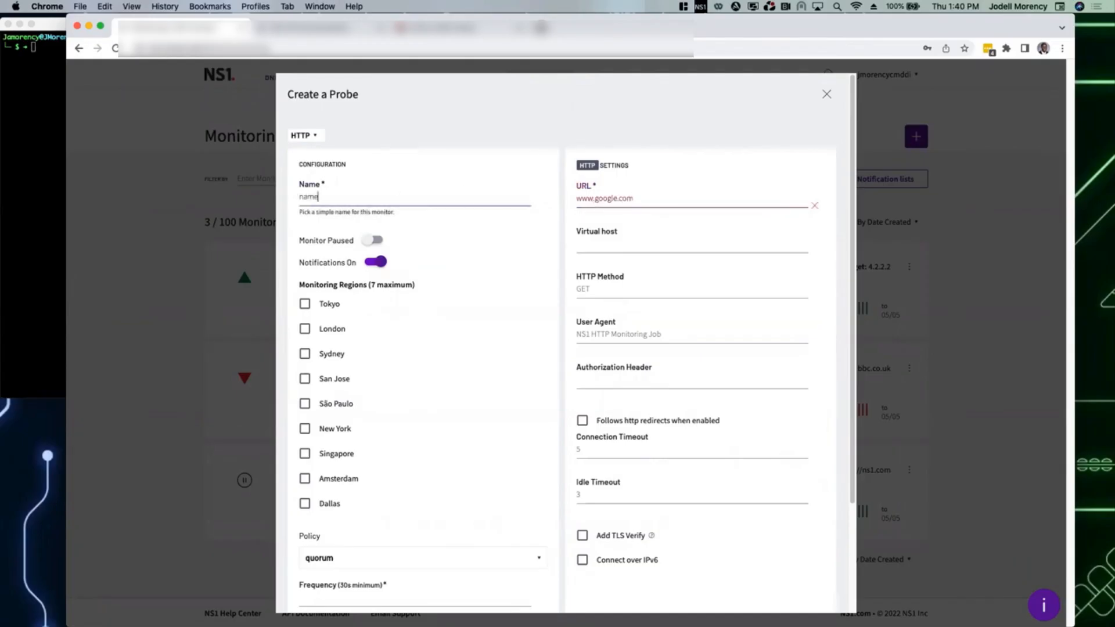
- Choose Tokyo, London, Sydney, San Jose and São Paulo as monitoring regions and set the frequency to 30 seconds
scroll(324, 300, down, 2)
click(325, 246)
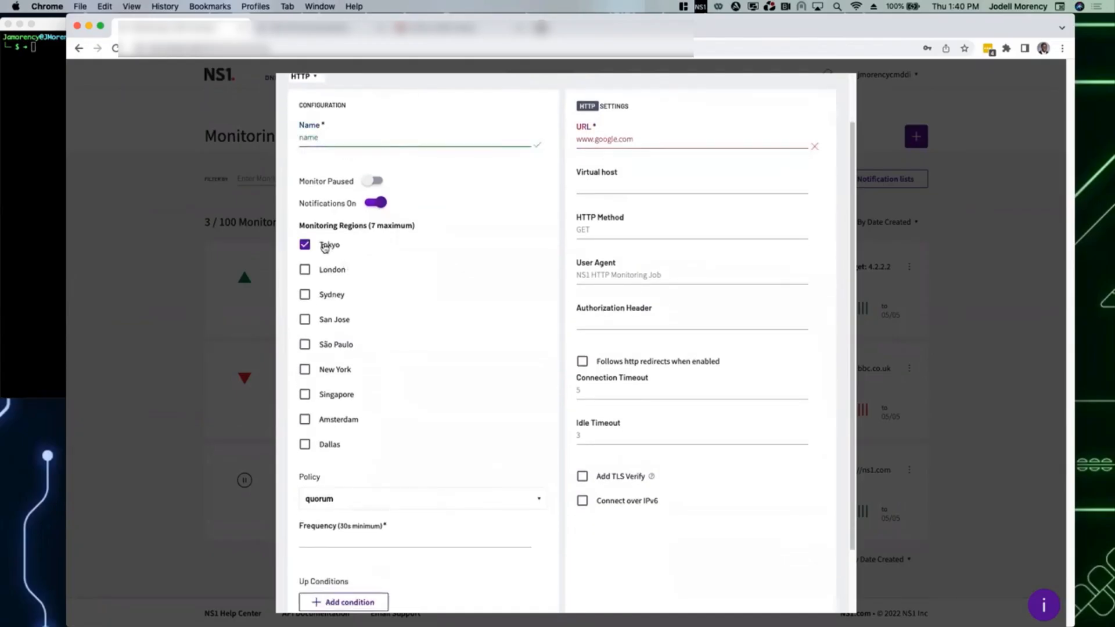
click(327, 272)
click(329, 296)
click(330, 321)
click(332, 346)
click(343, 535)
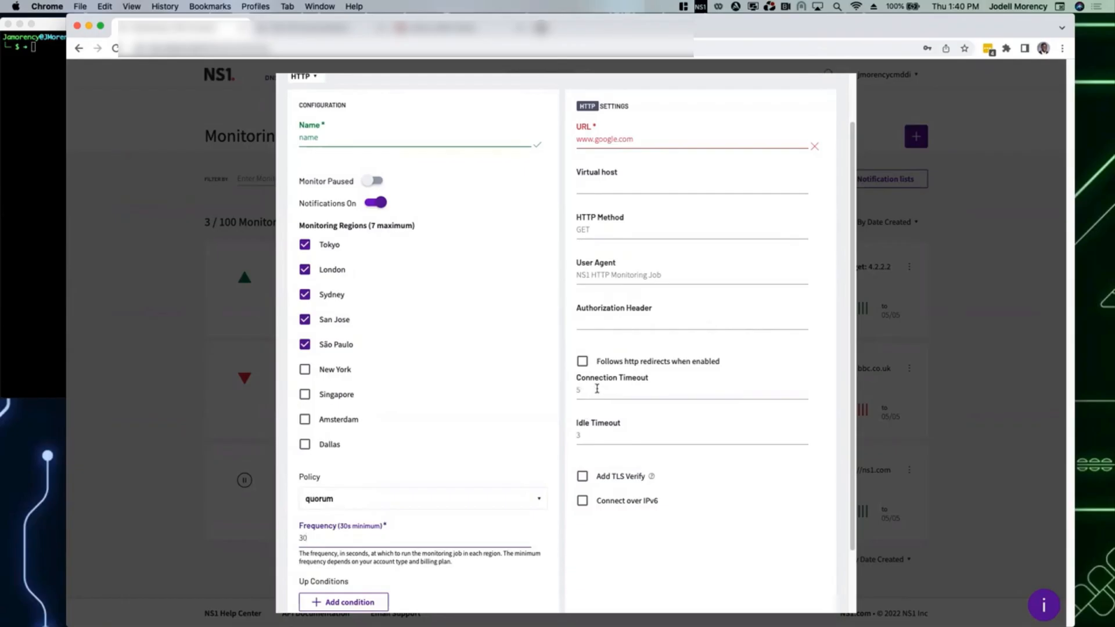
- View the condition types offered for a new "up" condition of the probe, then dismiss it without adding one
scroll(596, 388, down, 2)
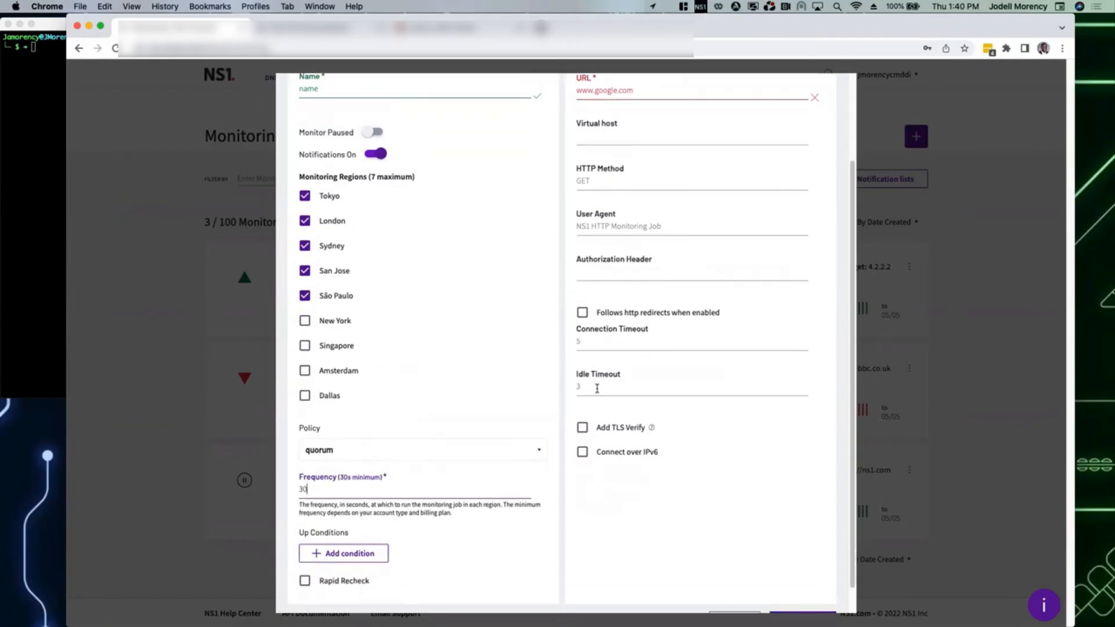
click(362, 547)
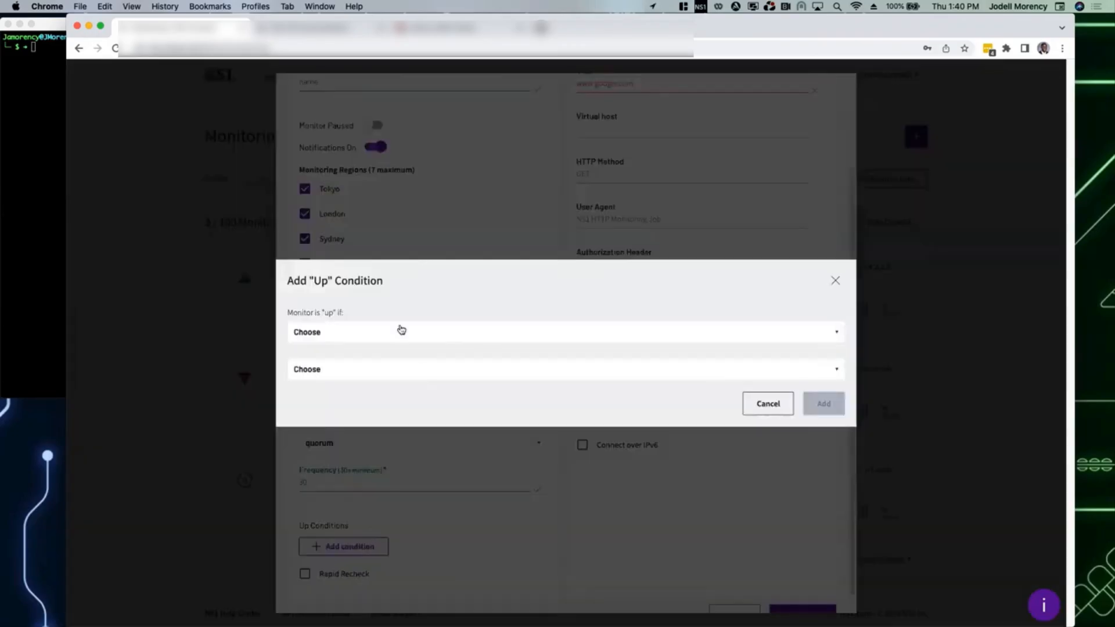
click(378, 331)
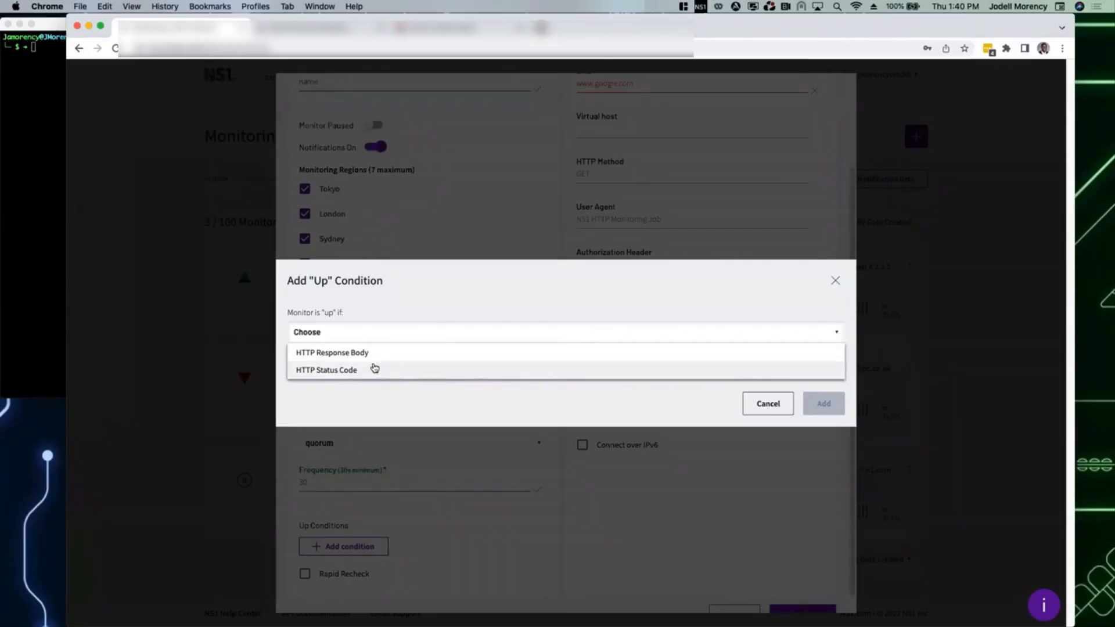
click(448, 372)
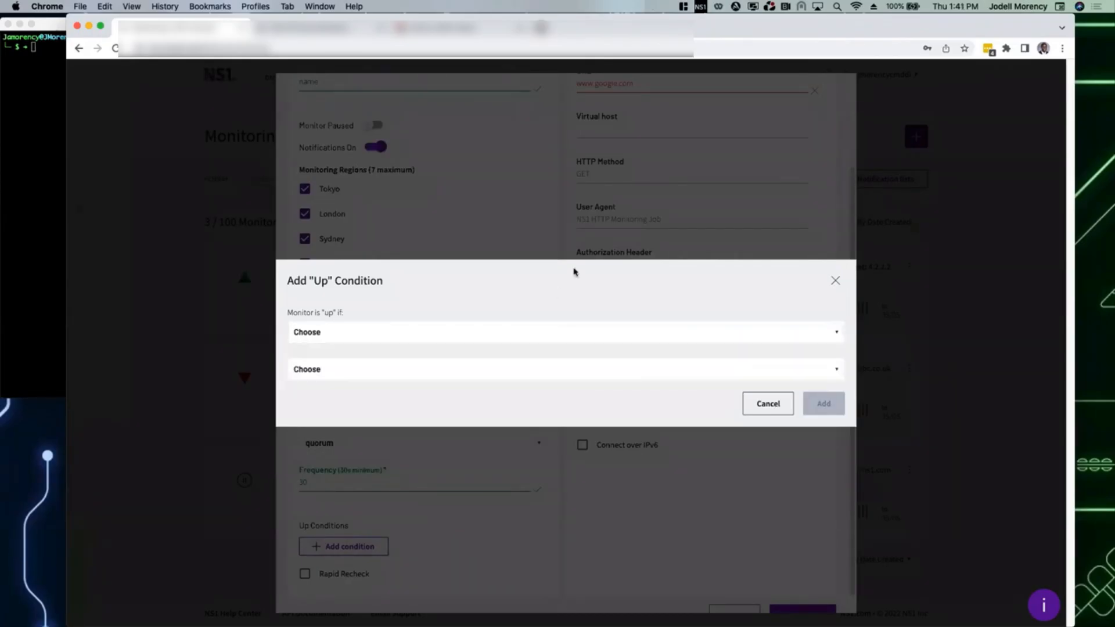
click(550, 195)
- Discard the new probe and return to the steer.demotest111.com record to review its answers and filter chain
scroll(504, 170, up, 3)
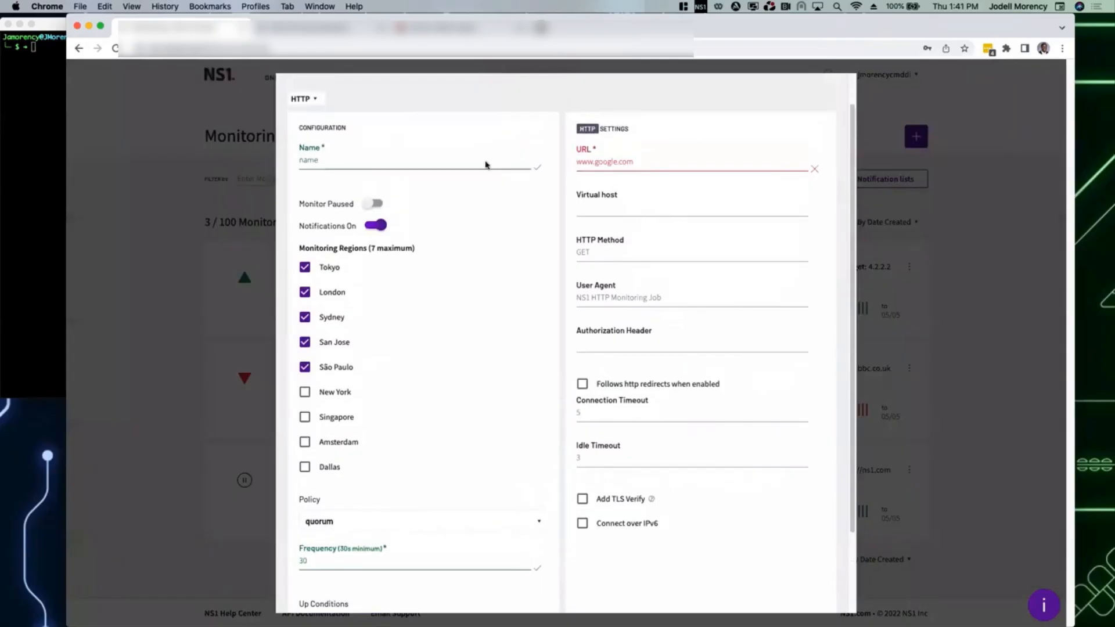
click(234, 156)
click(79, 49)
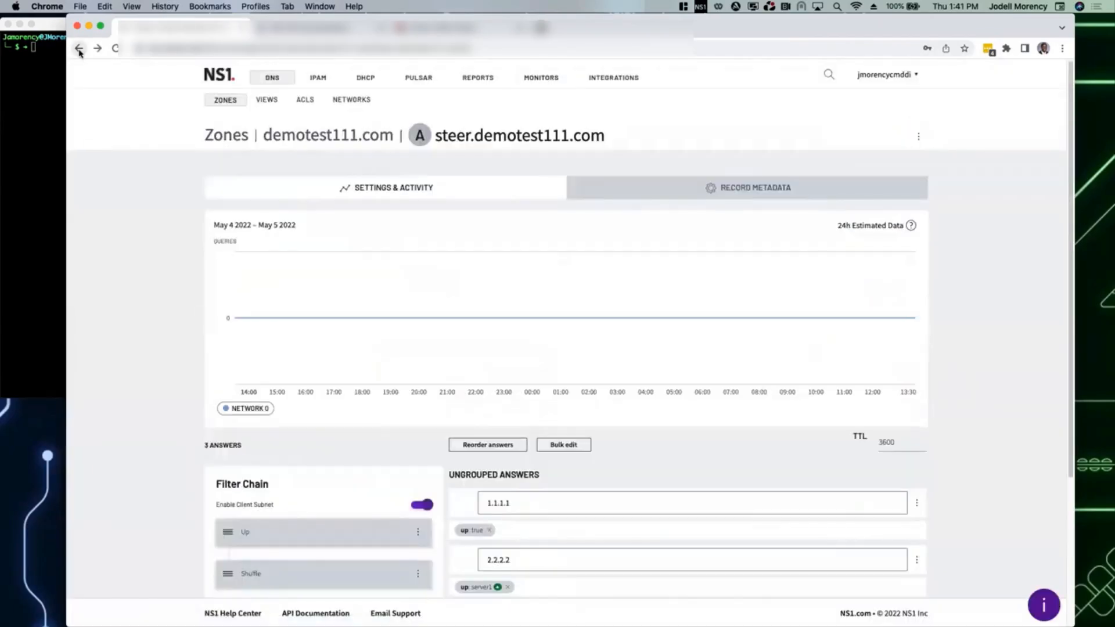
scroll(366, 266, down, 3)
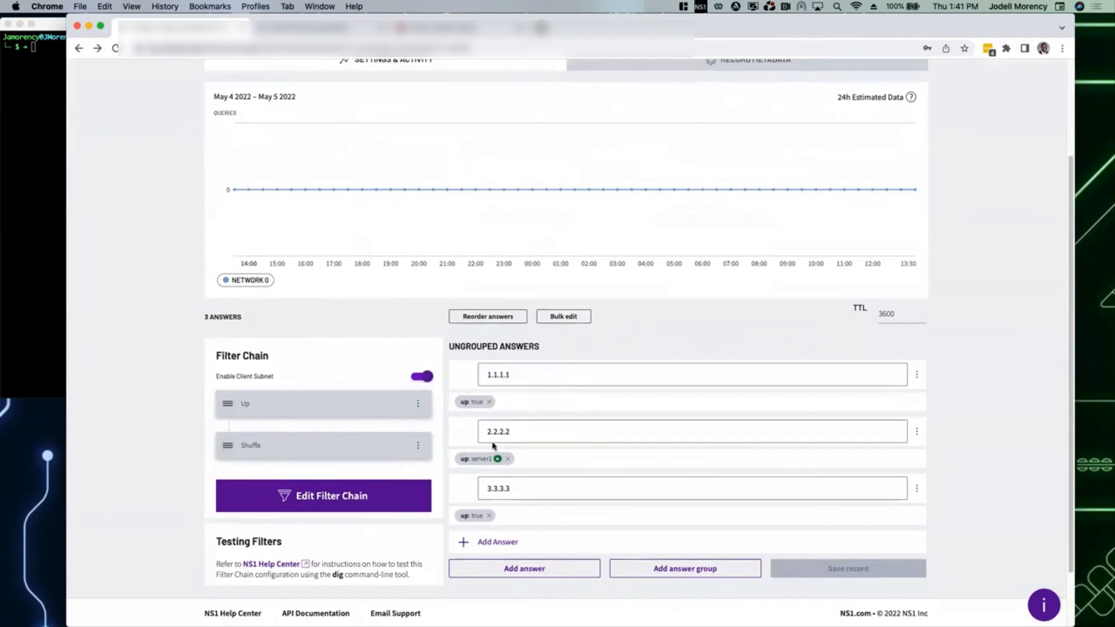
scroll(453, 427, up, 3)
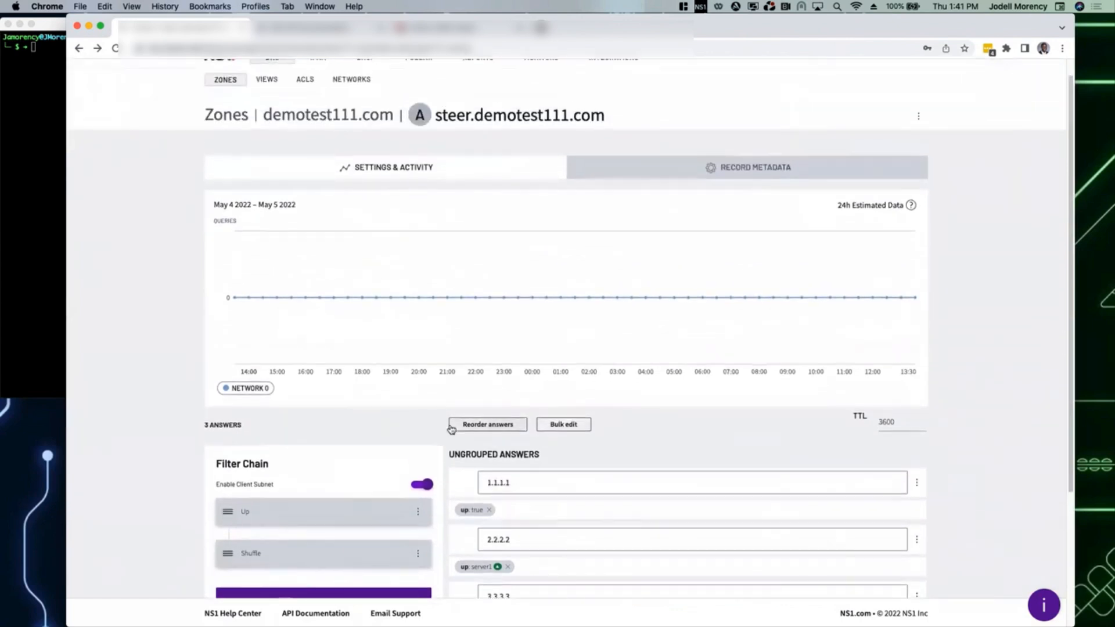
scroll(451, 429, up, 1)
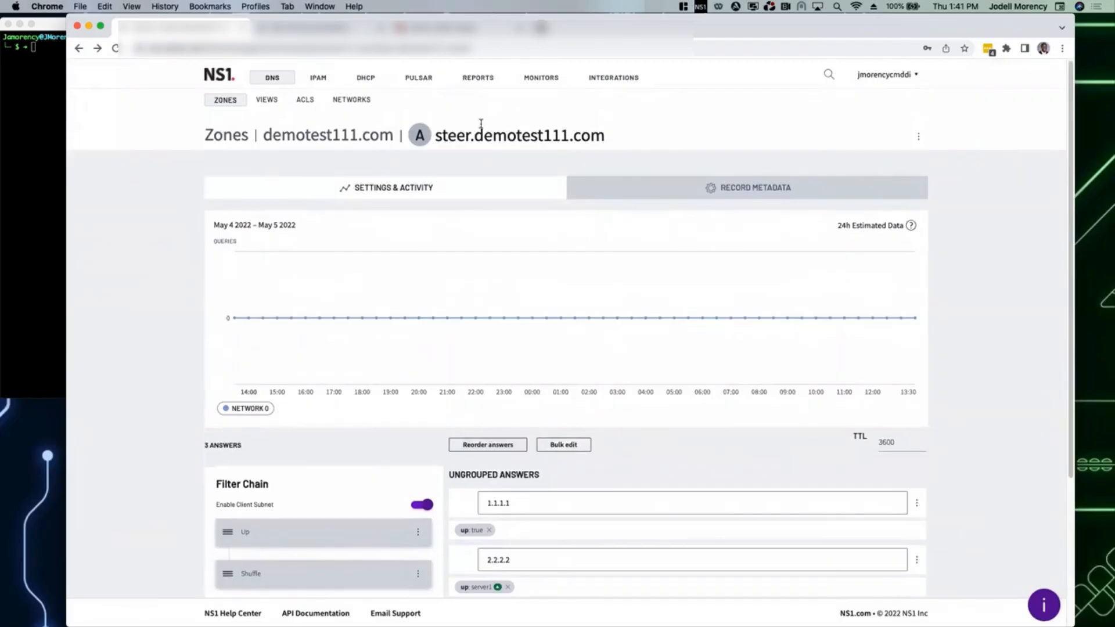
- View the data sources under integrations and the configuration form for a new NS1 API source, then cancel it
click(603, 80)
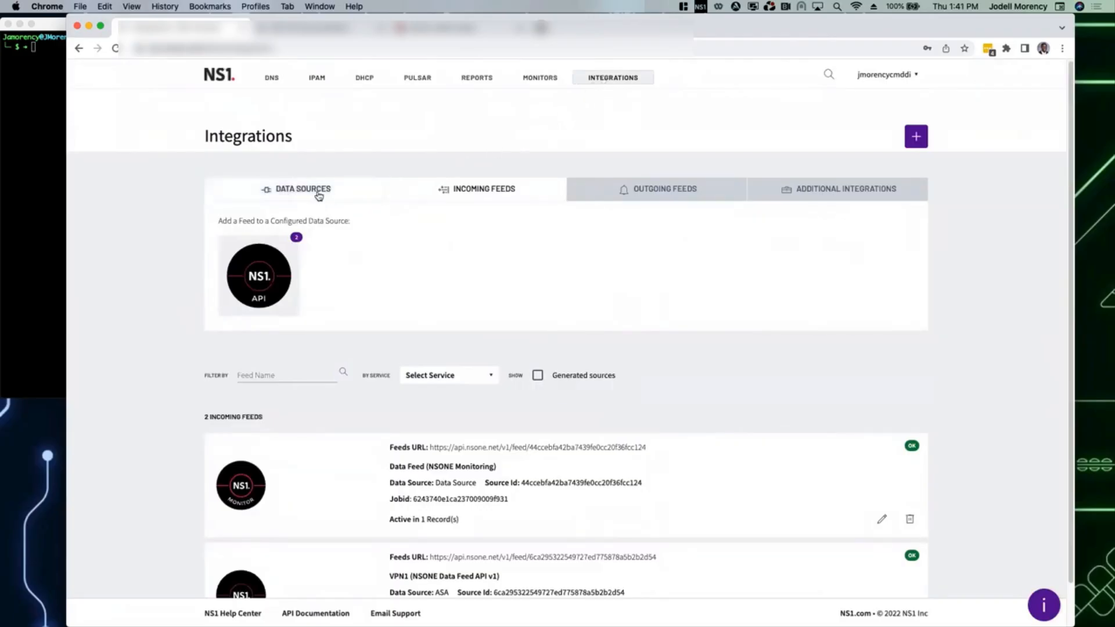
click(288, 192)
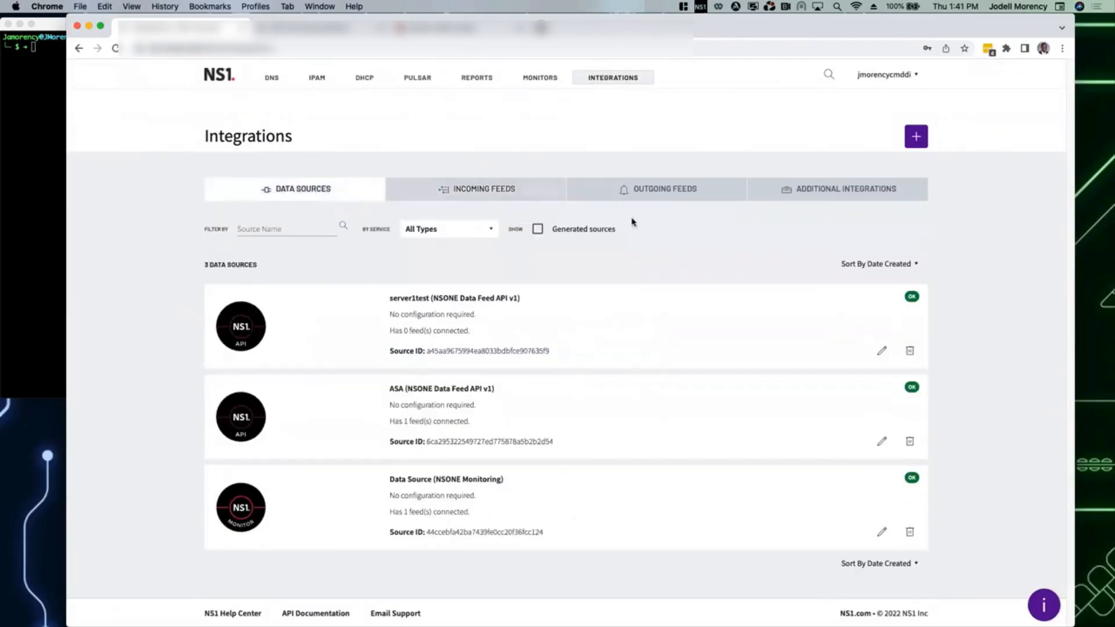
click(915, 136)
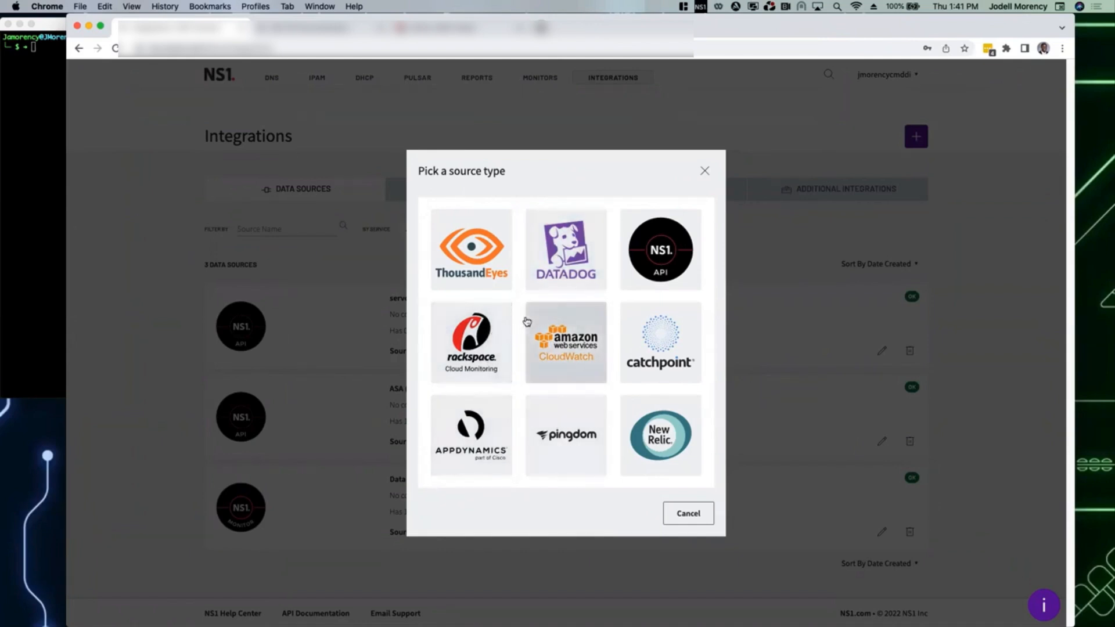
click(647, 244)
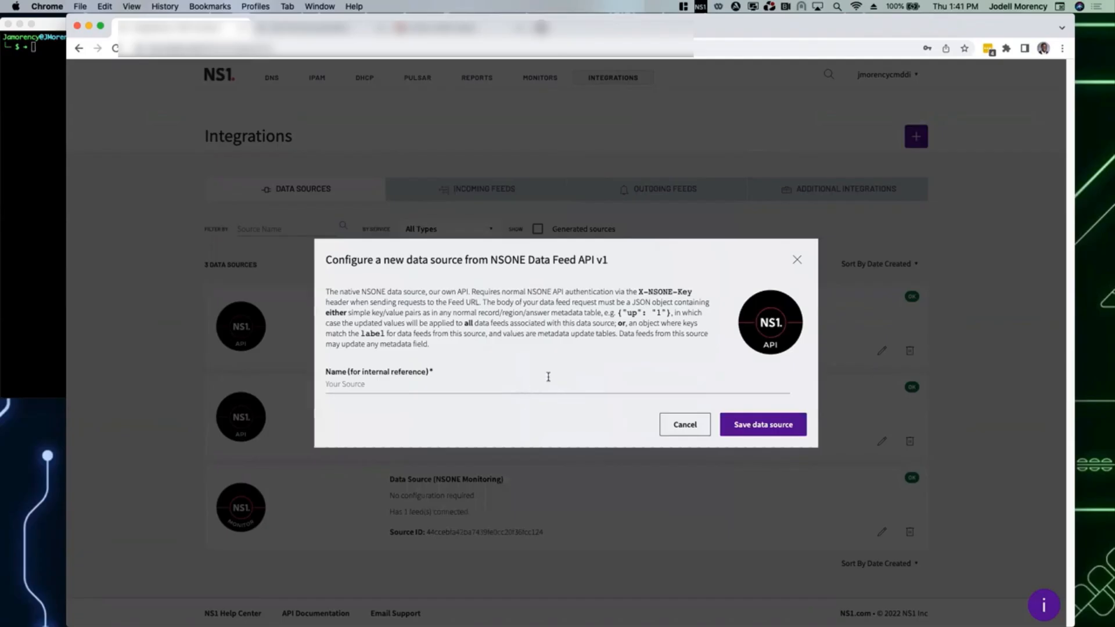
click(677, 423)
- Examine the incoming feeds and highlight the feed URL of the NSONE Monitoring data feed
click(488, 193)
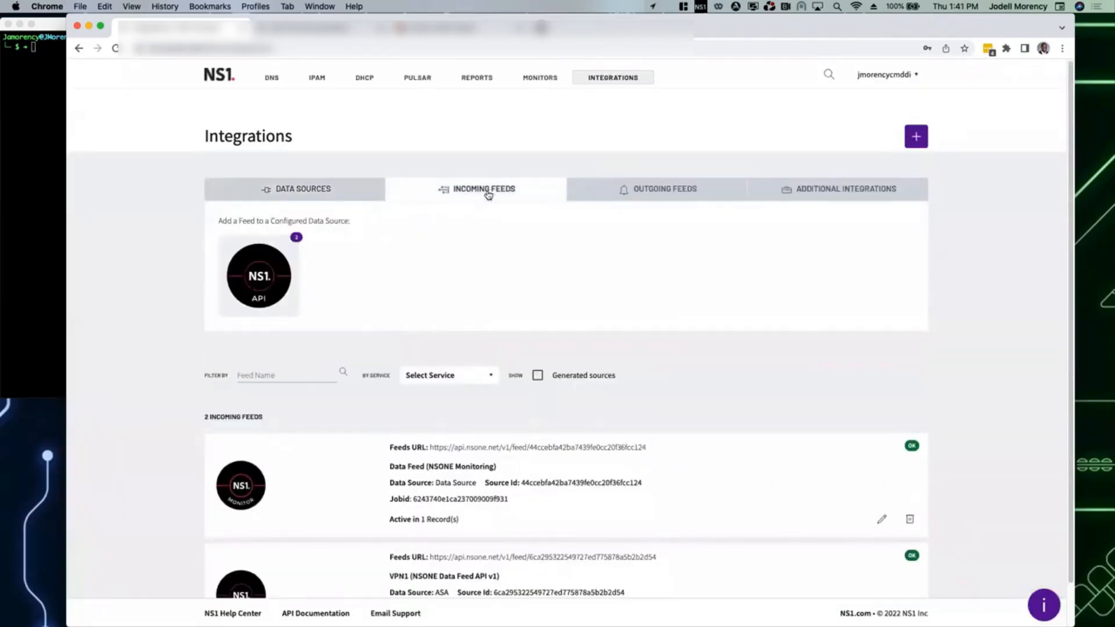
scroll(493, 286, down, 2)
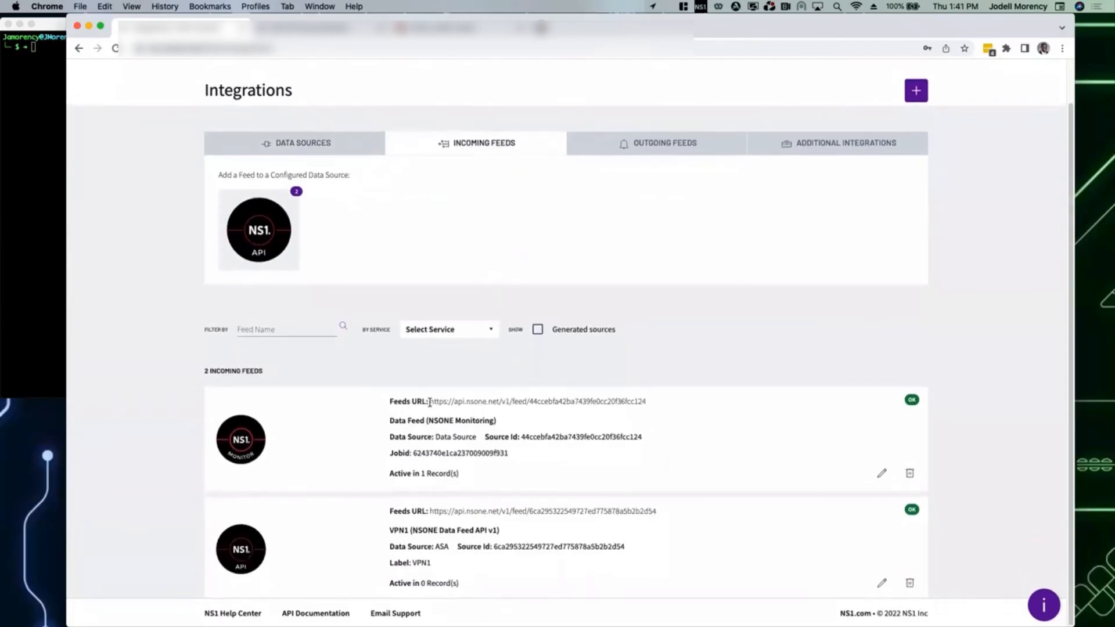
drag(429, 402, 647, 404)
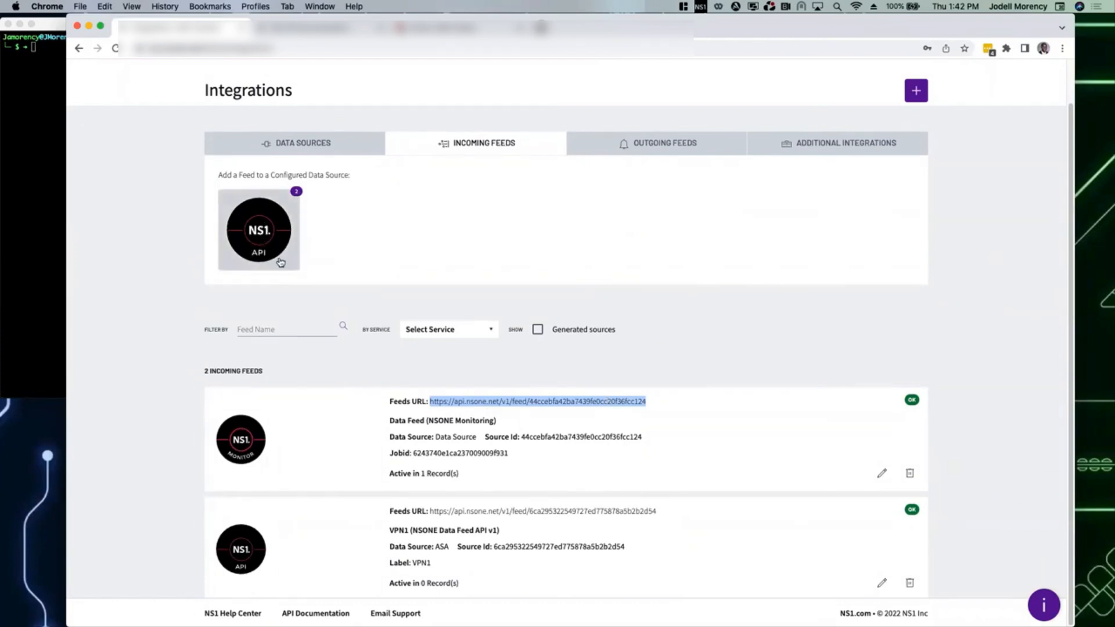
scroll(281, 263, up, 2)
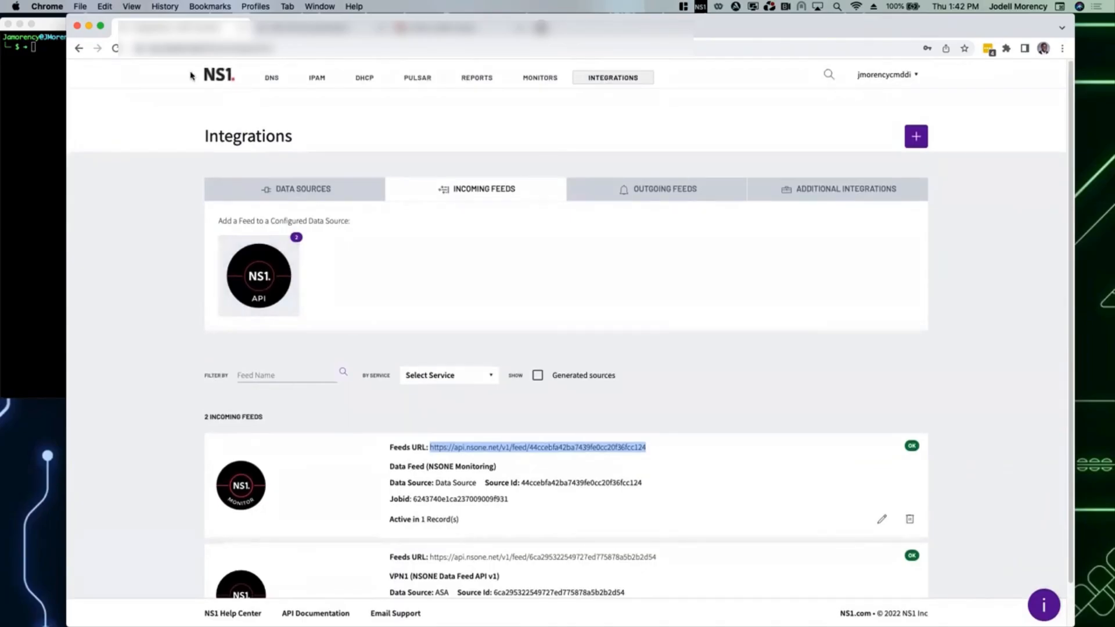
- Return to the steer.demotest111.com record and view the feeds available for the up/down metadata of answer 3.3.3.3
click(80, 49)
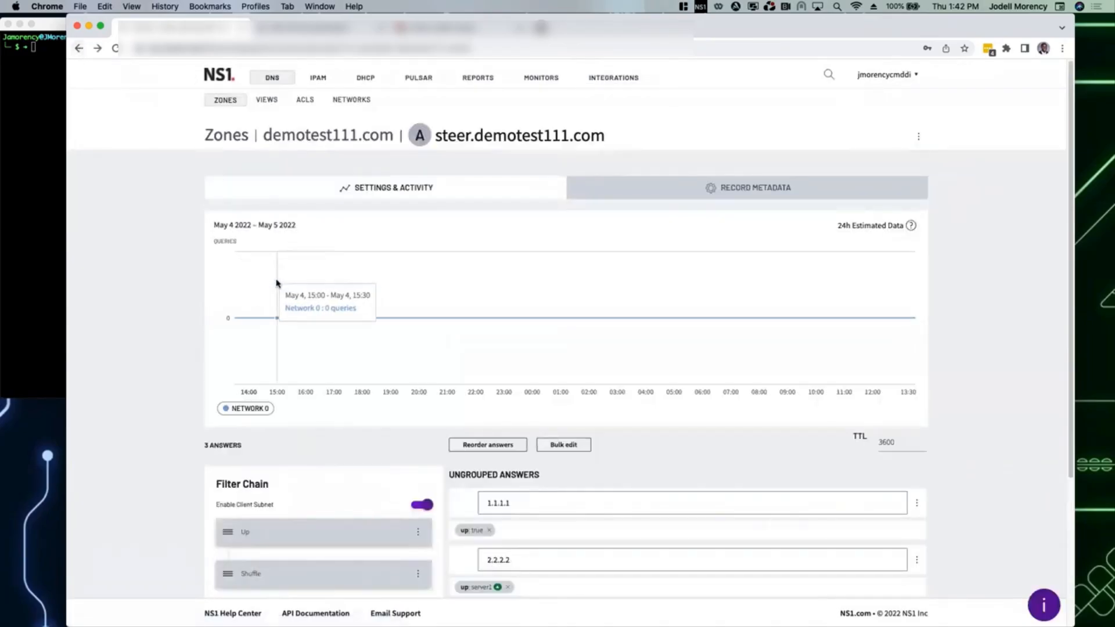
scroll(276, 283, down, 4)
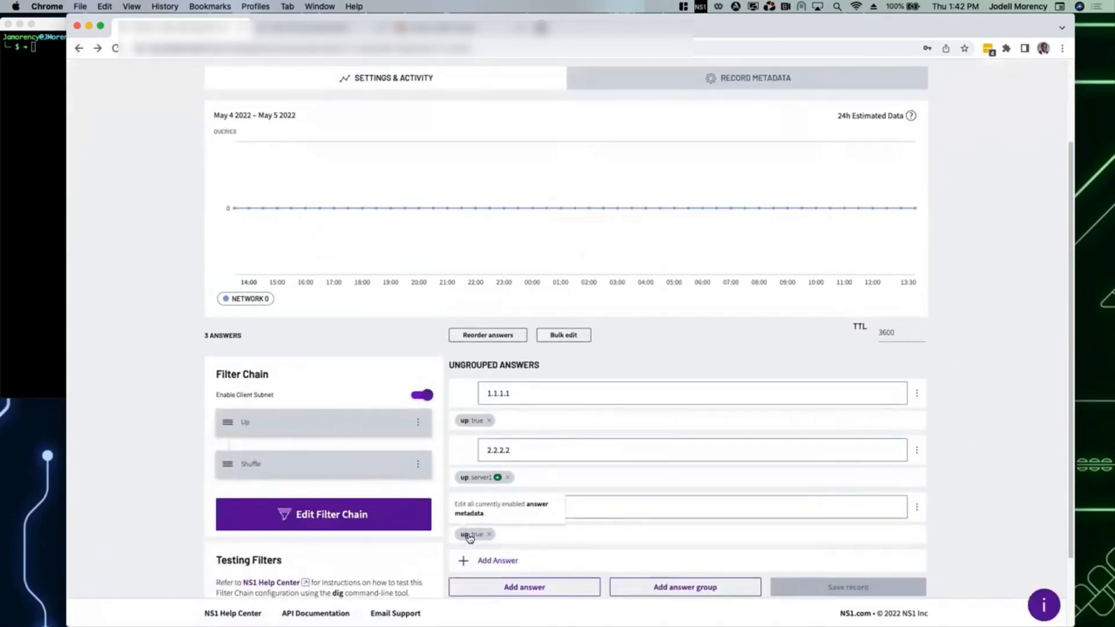
click(470, 535)
click(344, 271)
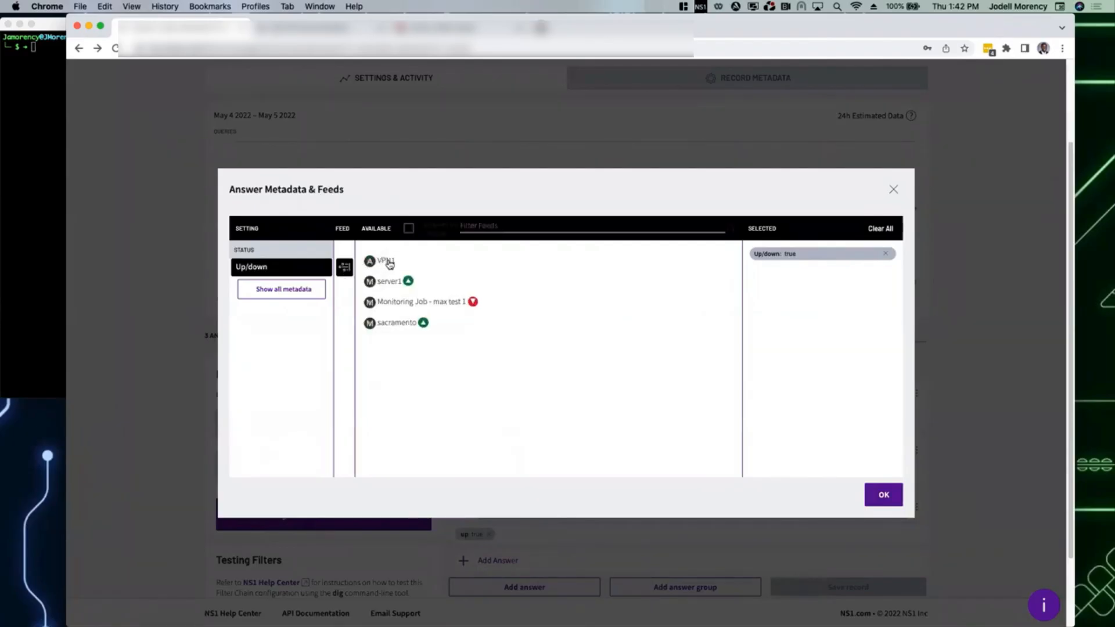
- Select the fixed value Up for the up/down metadata of answer 3.3.3.3 and save the record
click(313, 270)
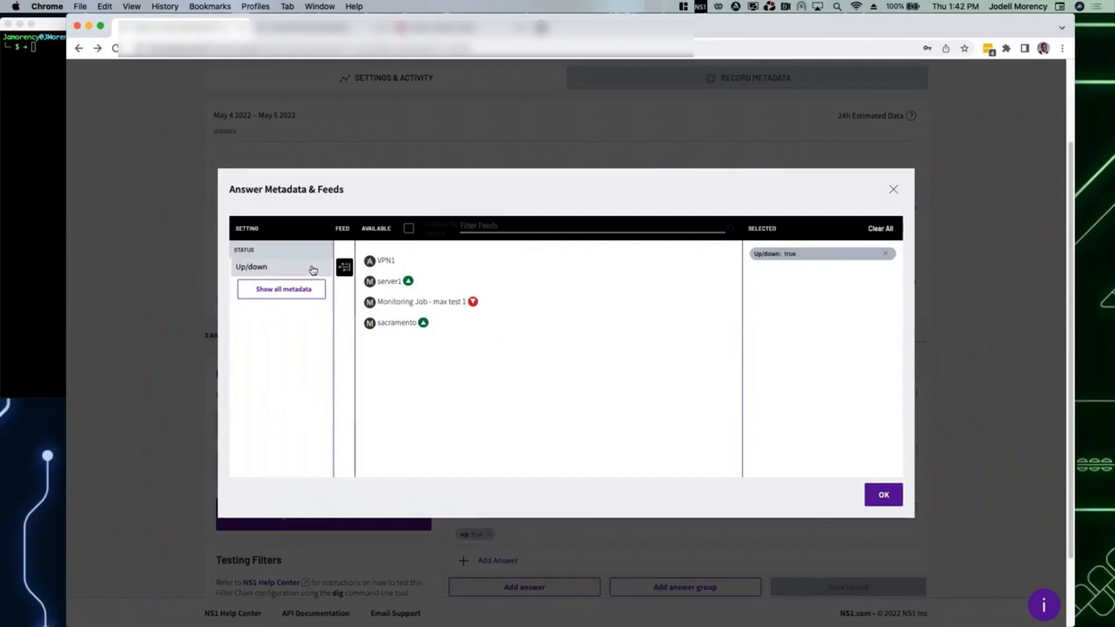
click(313, 270)
click(398, 264)
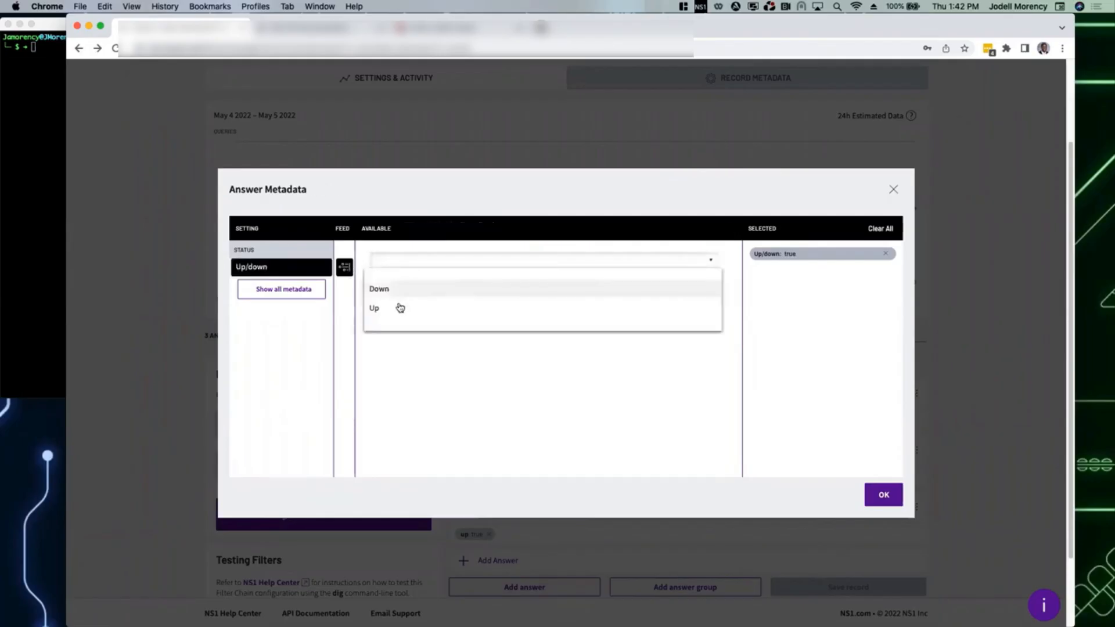
click(397, 313)
click(882, 494)
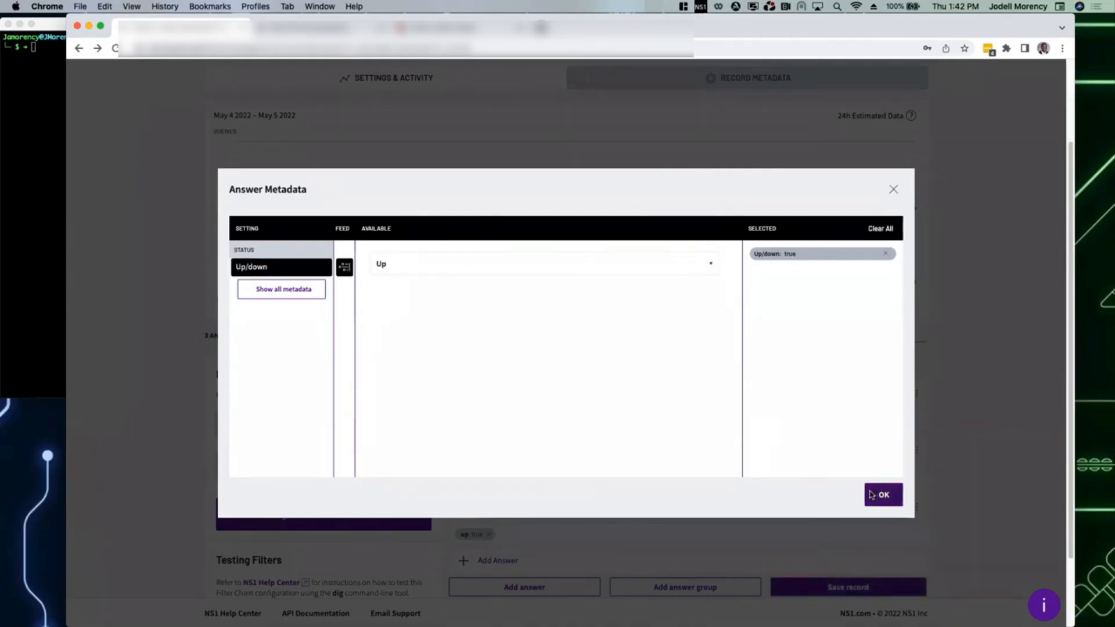
click(827, 592)
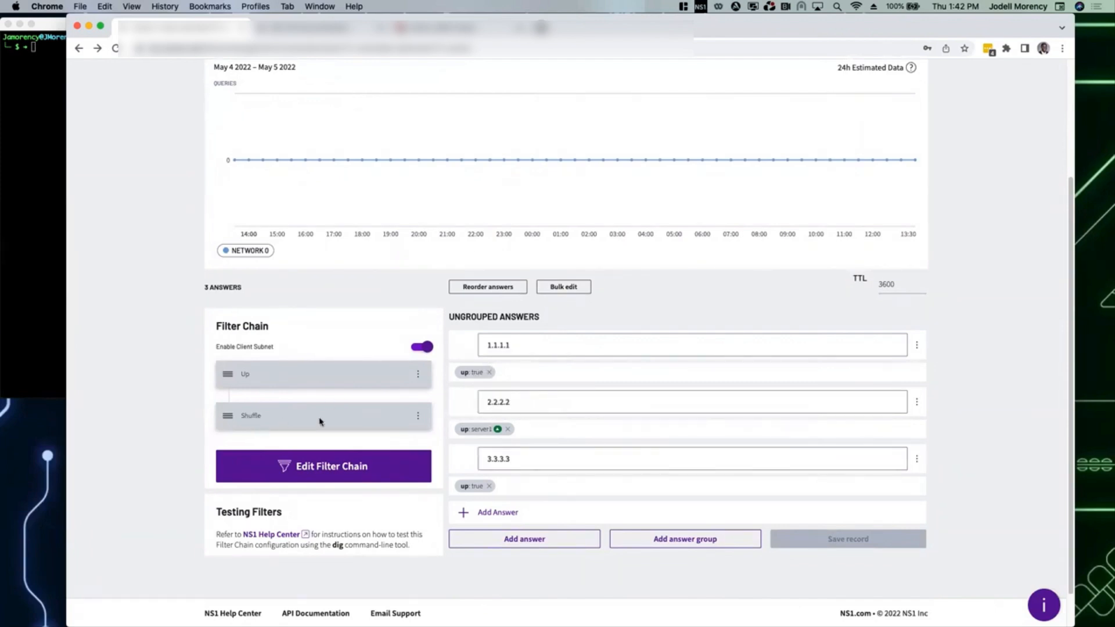
- Add the Select First N filter after Shuffle in the filter chain and save the steer.demotest111.com record
click(330, 473)
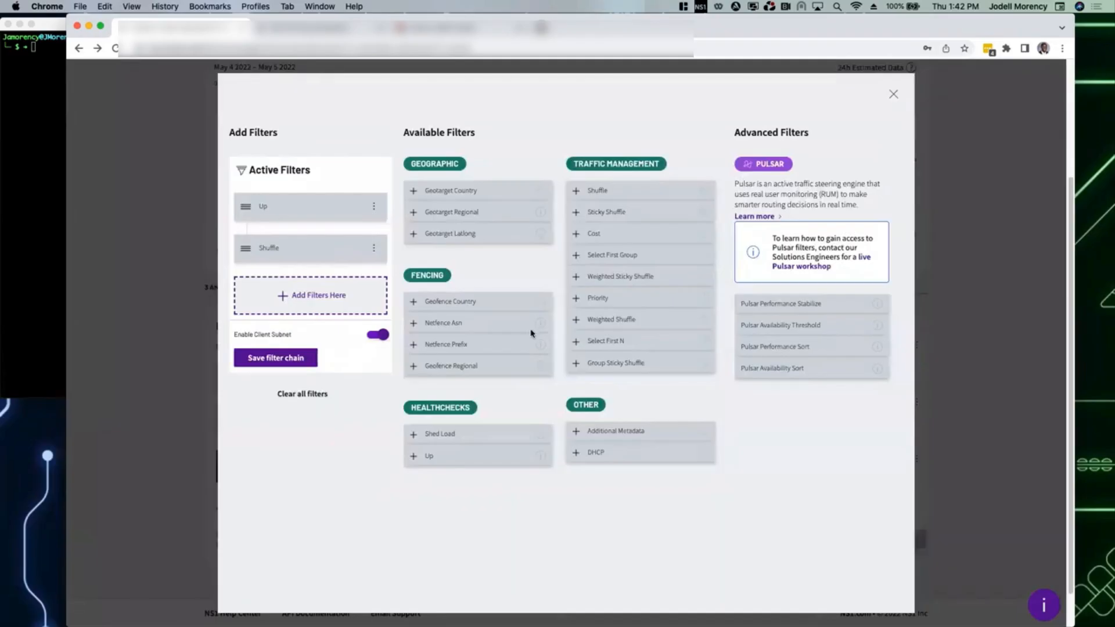
drag(603, 342, 309, 306)
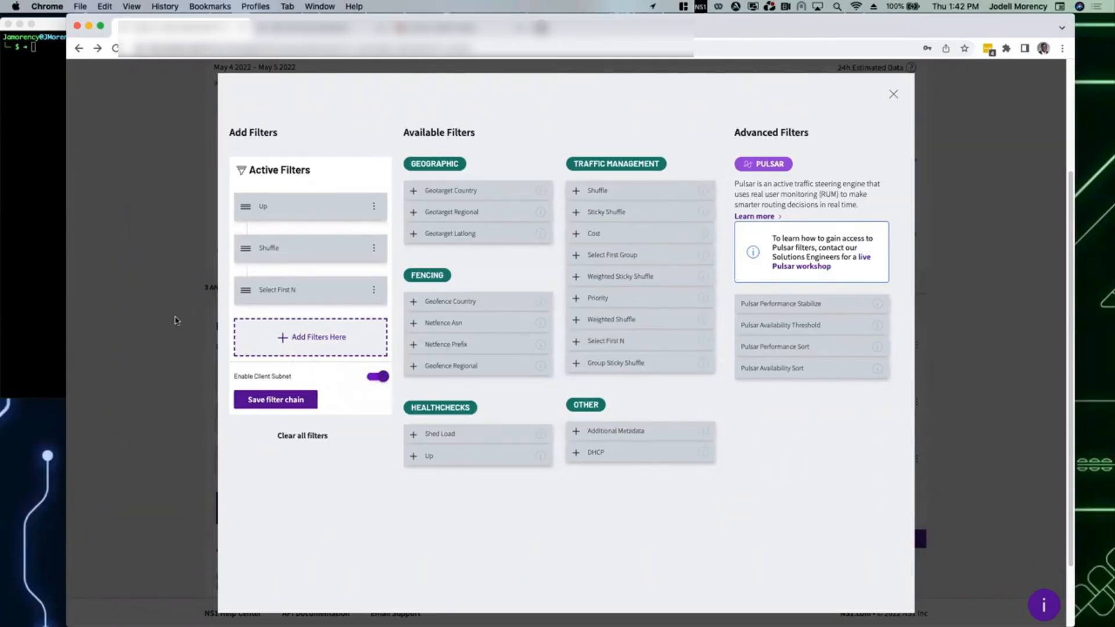
click(176, 320)
click(836, 542)
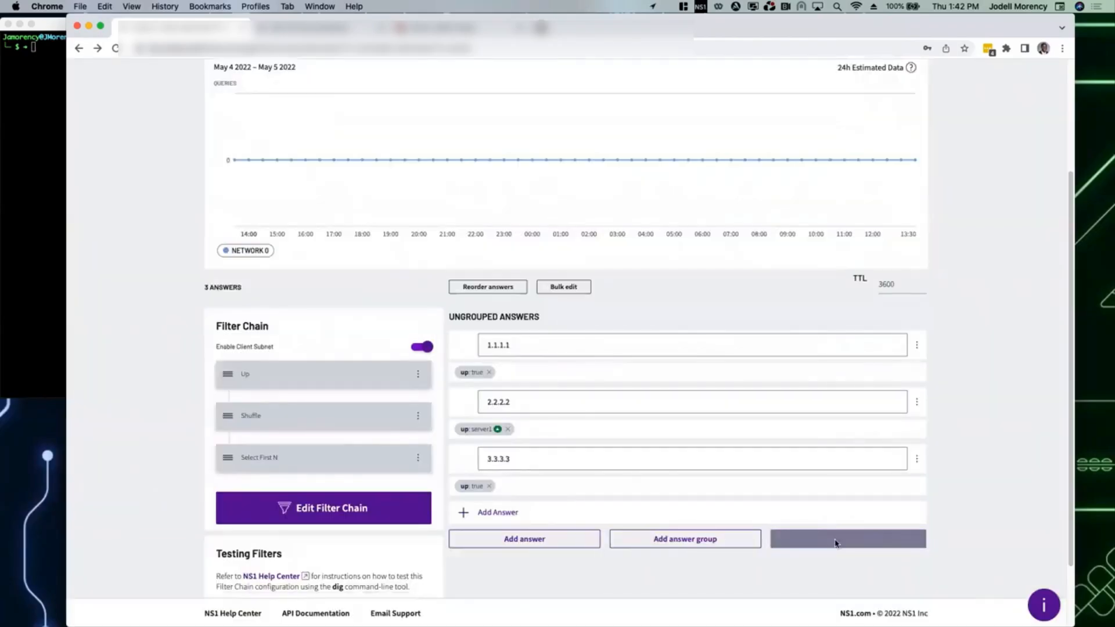
scroll(815, 578, down, 1)
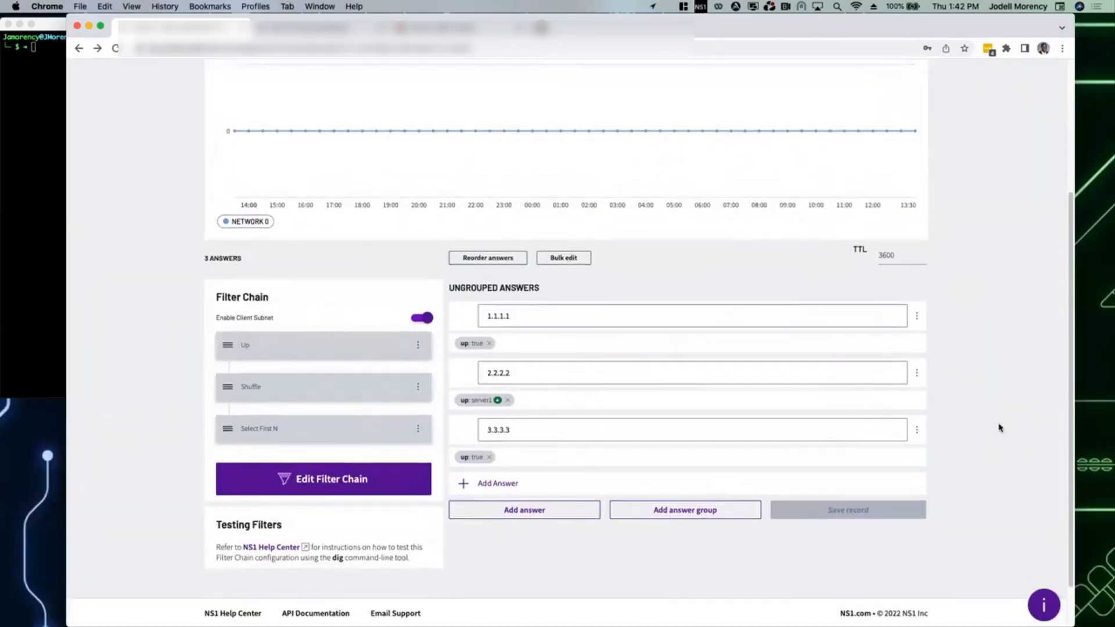
- Open the account's activity log and examine the logged dates, users and activities
scroll(984, 398, up, 2)
scroll(984, 398, up, 3)
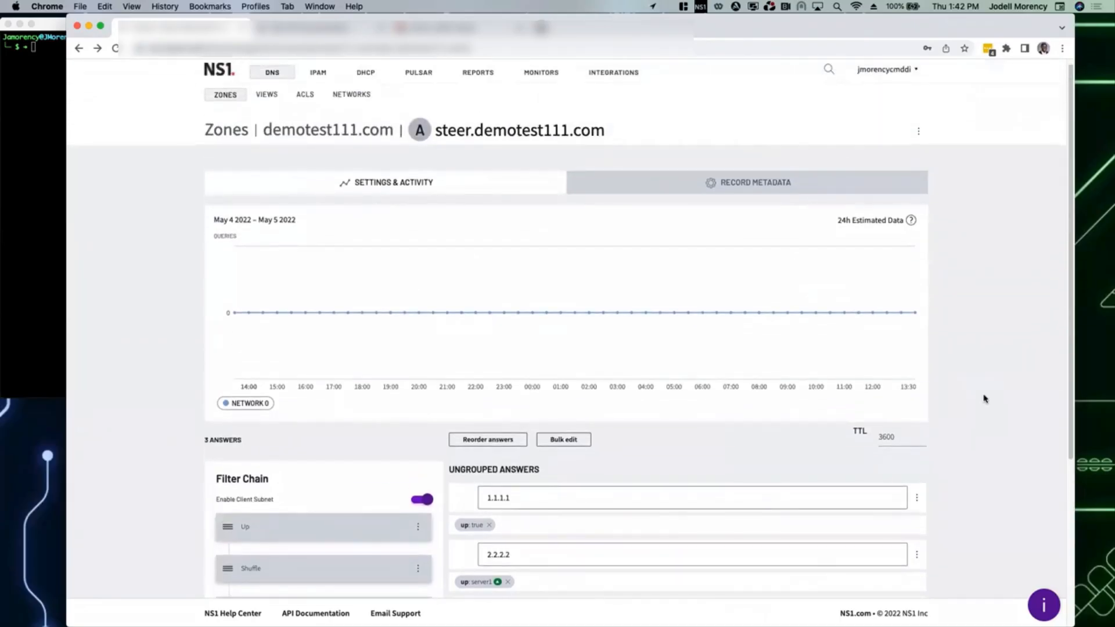
scroll(984, 399, up, 1)
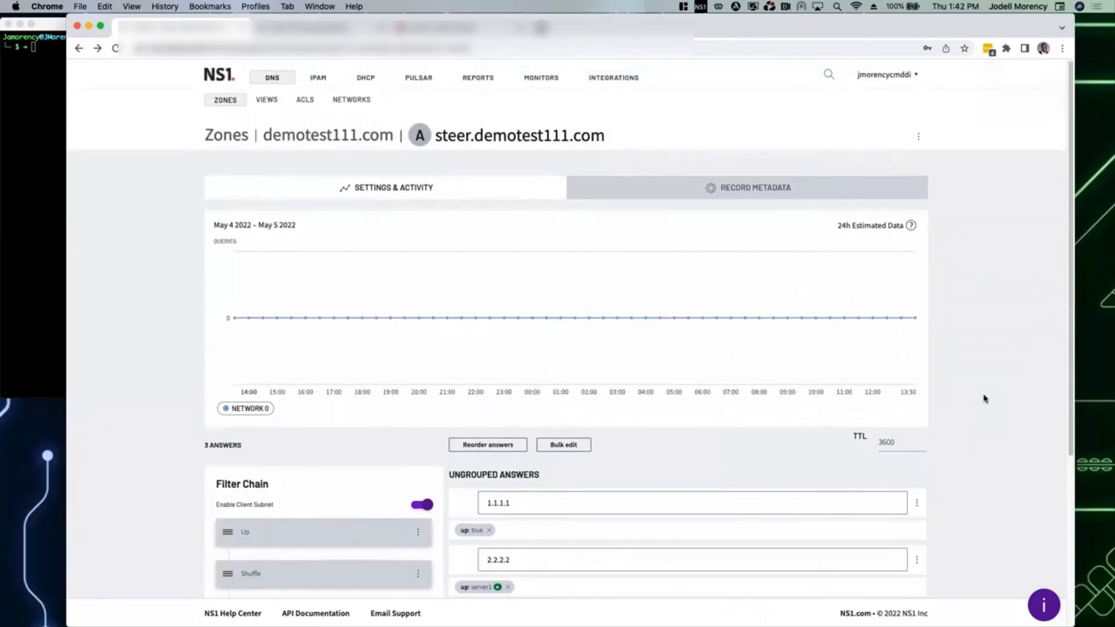
click(861, 77)
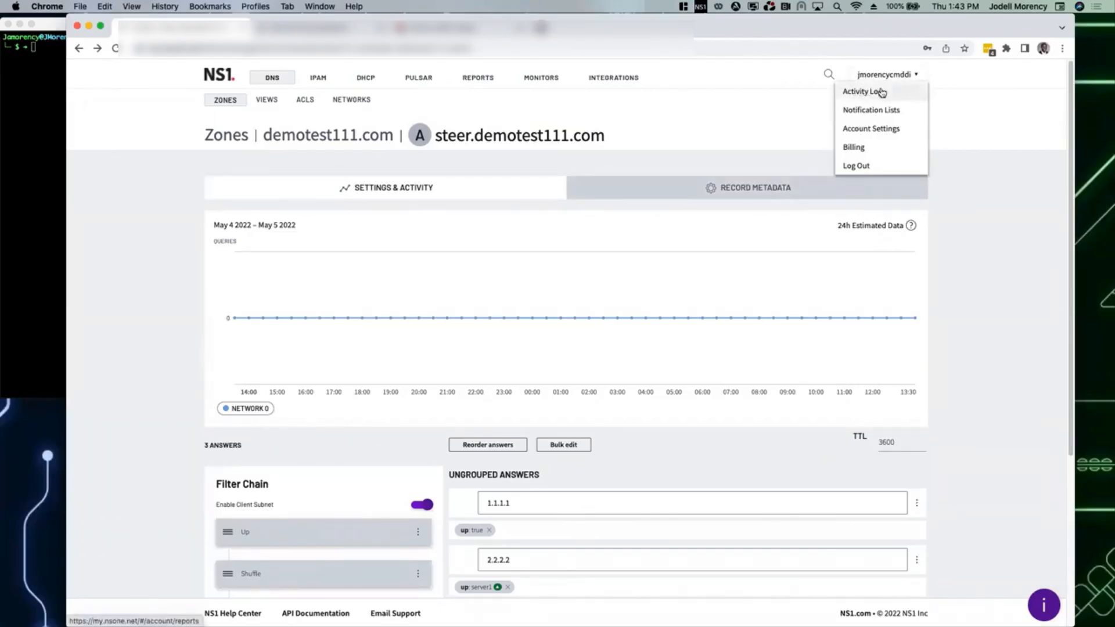
click(882, 94)
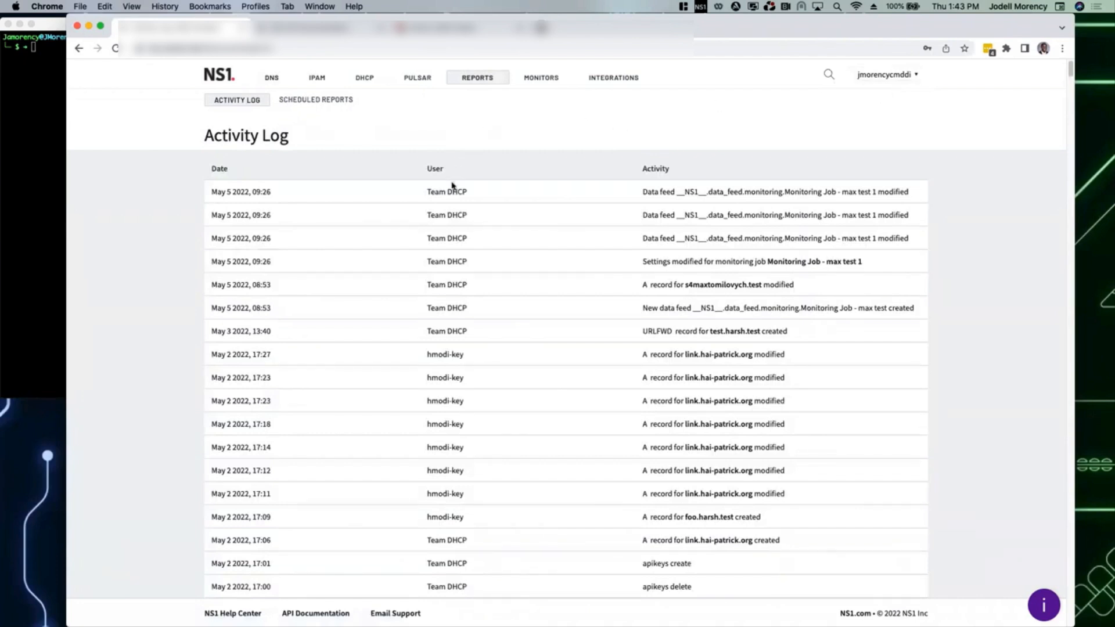
scroll(452, 185, down, 2)
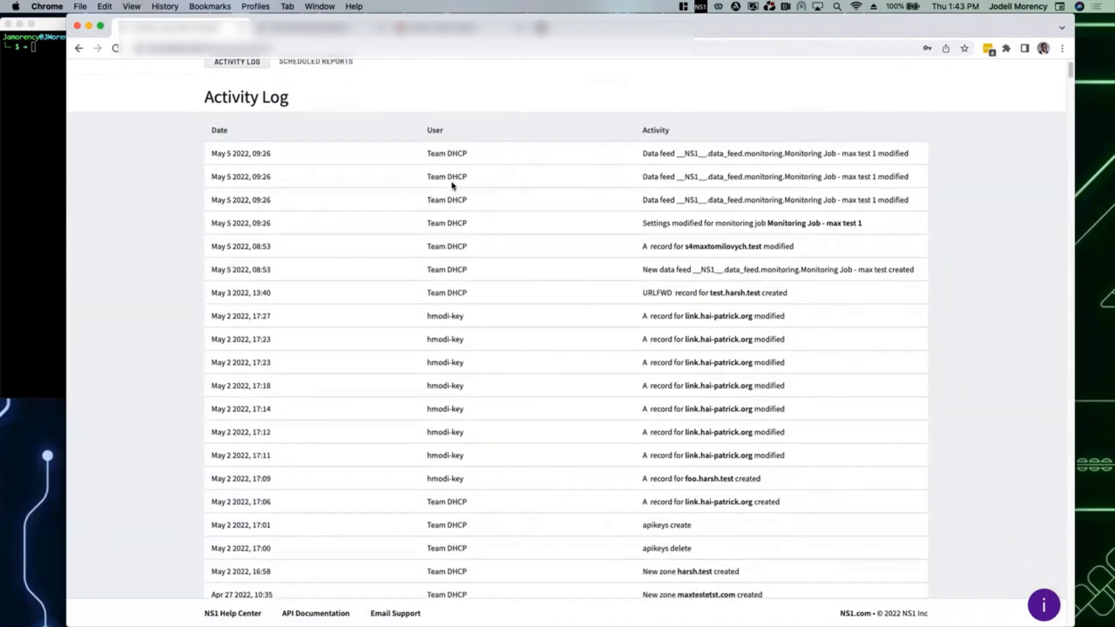
scroll(453, 186, down, 9)
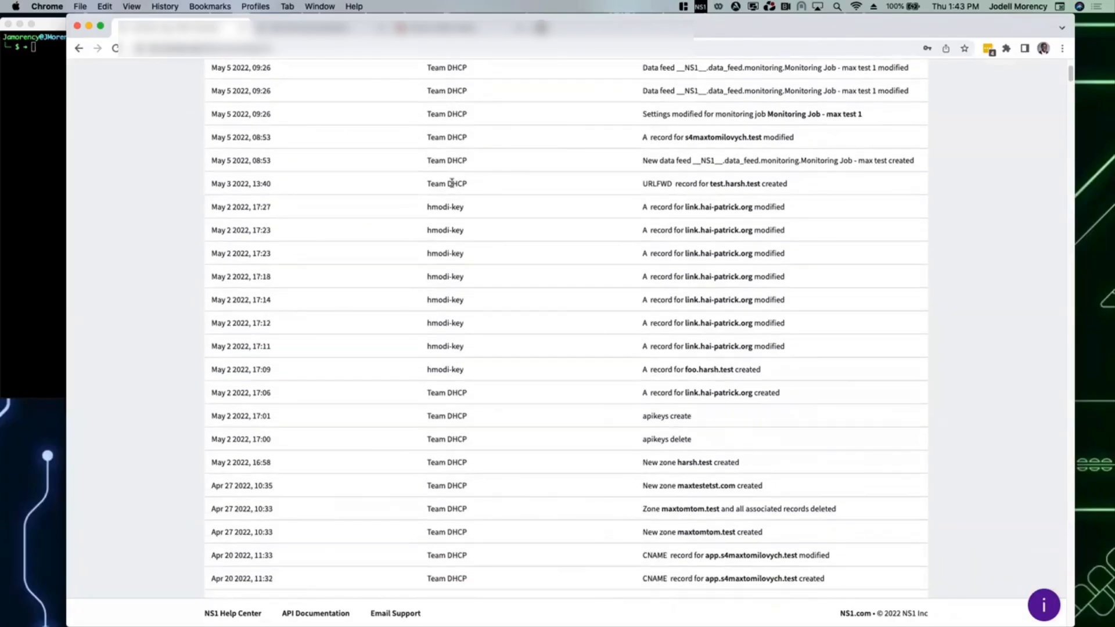
scroll(451, 183, down, 3)
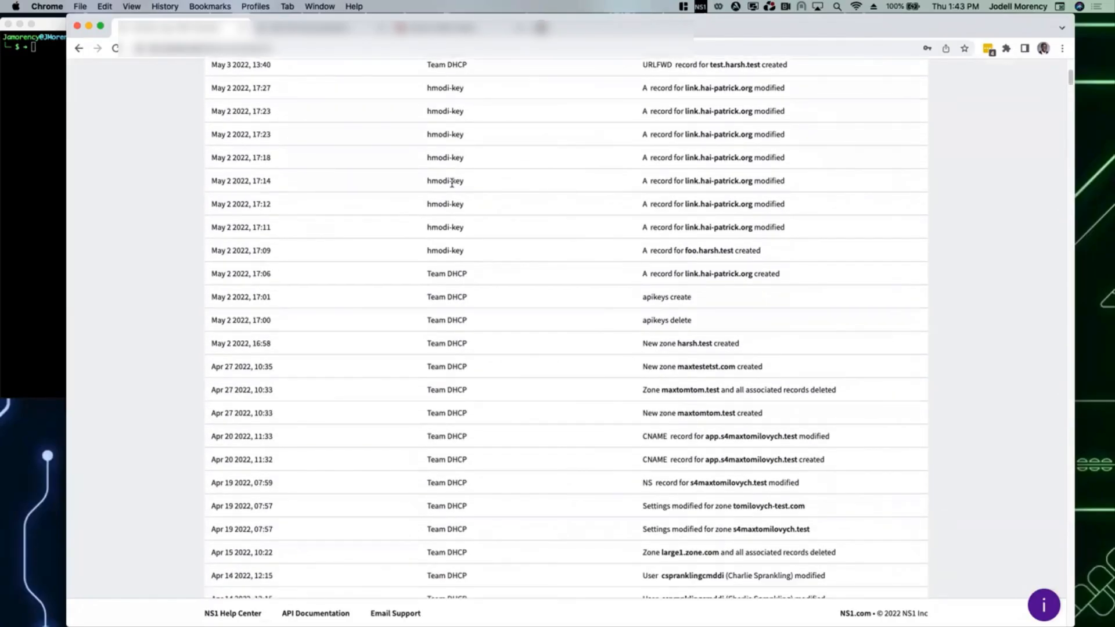
scroll(453, 185, up, 14)
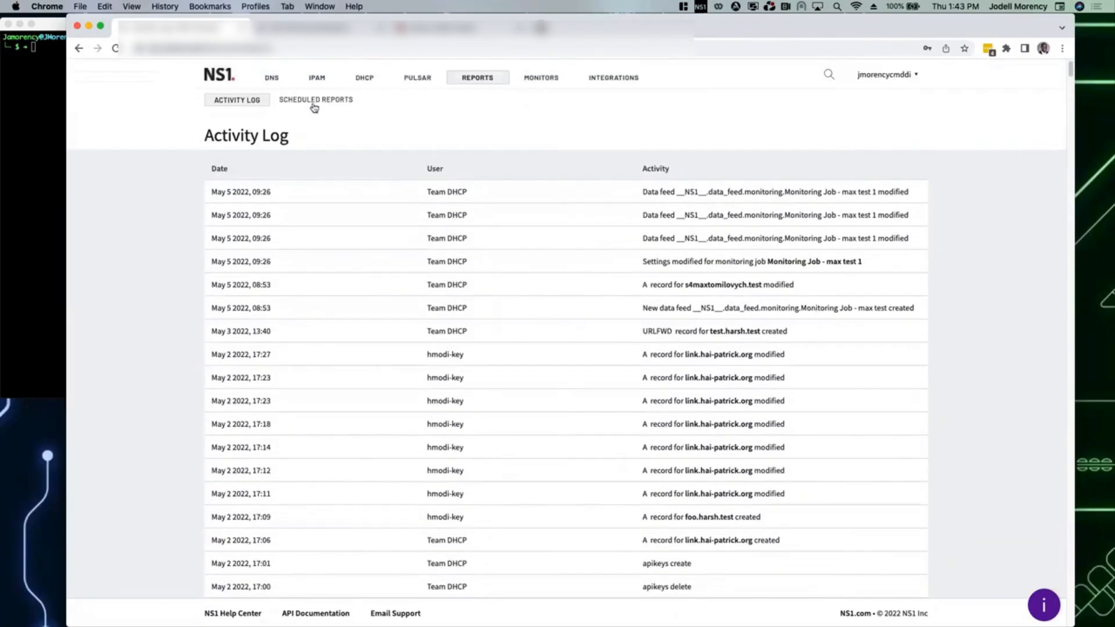
- Go to the scheduled reports, start a new report and view the available report types
click(313, 103)
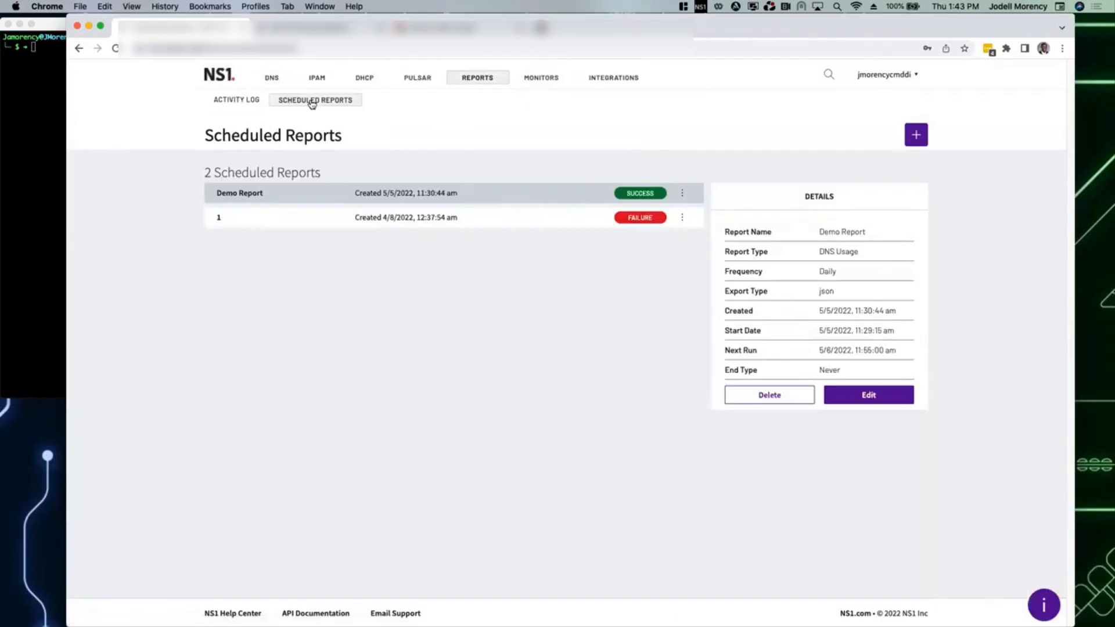
click(915, 136)
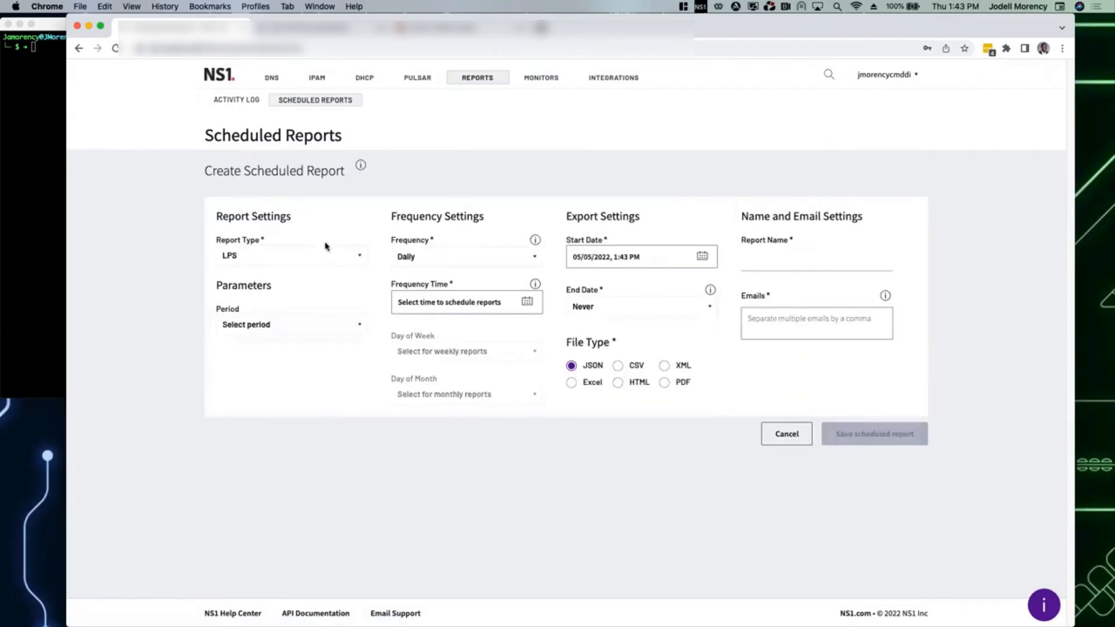
click(335, 261)
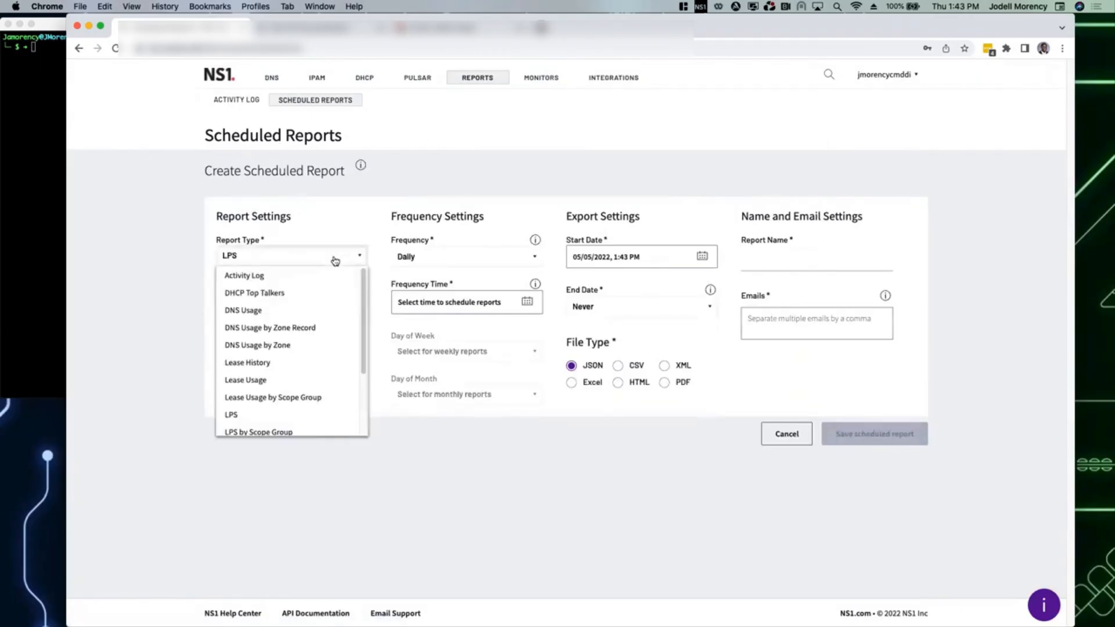
scroll(335, 306, down, 5)
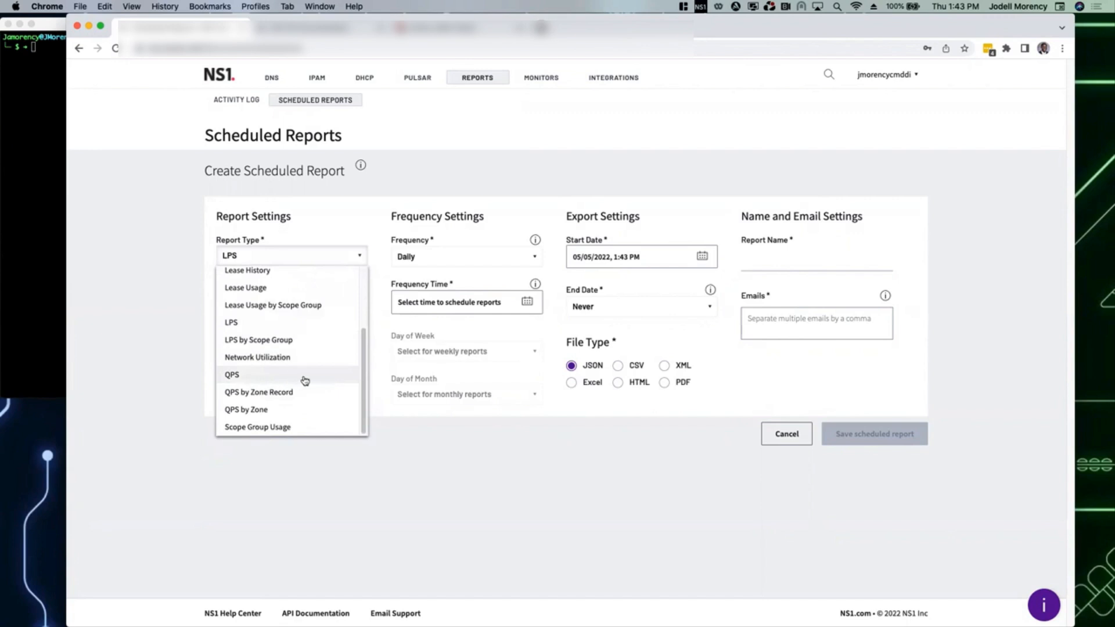
click(164, 374)
- View the new report's period and frequency choices, select Daily, and view the report types again
click(339, 326)
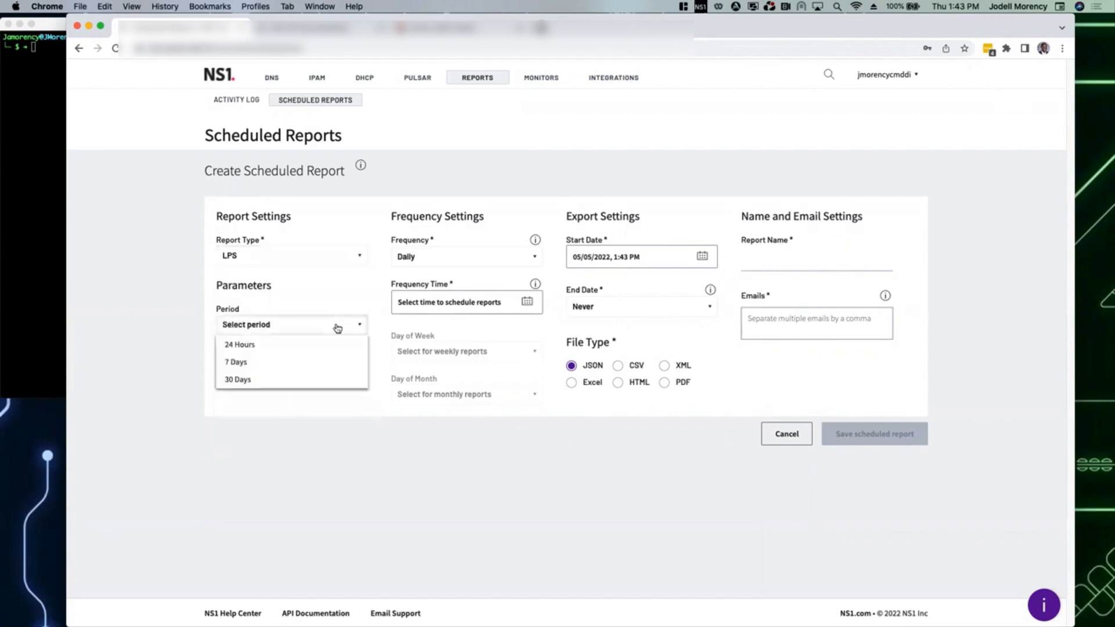
click(498, 258)
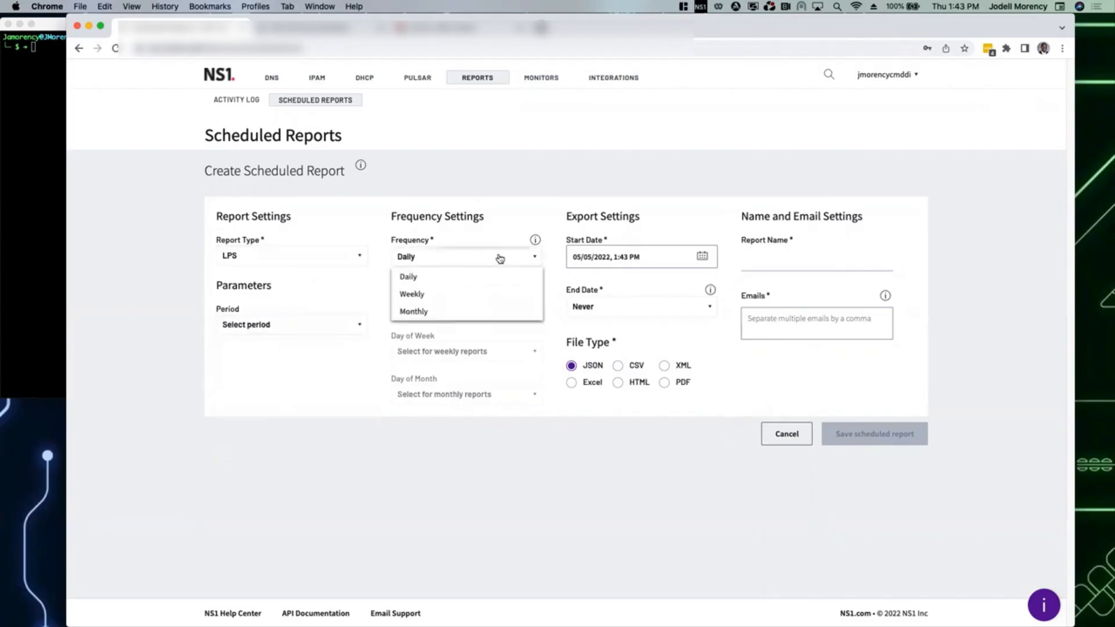
click(500, 277)
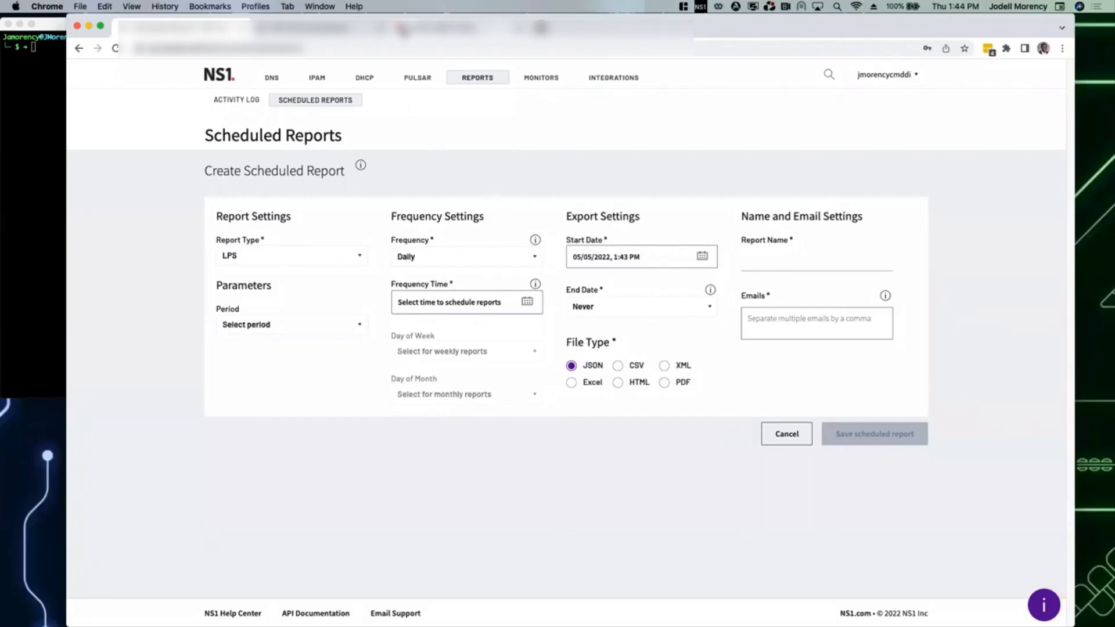
click(327, 259)
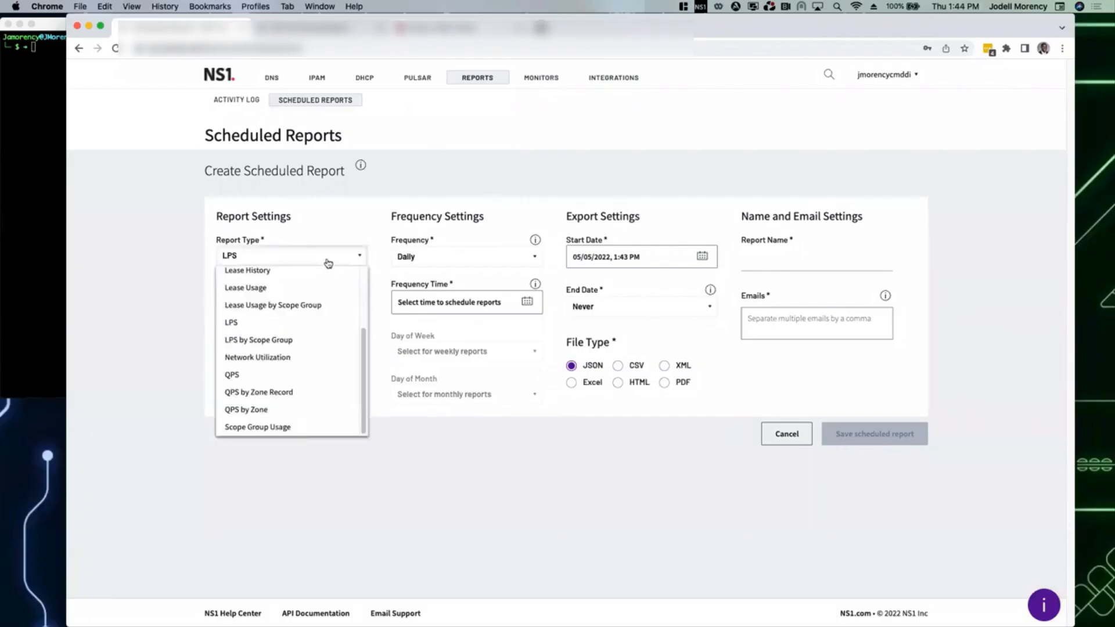
click(418, 66)
- View the JSON report output in its browser tab and return to the NS1 dashboard
click(416, 29)
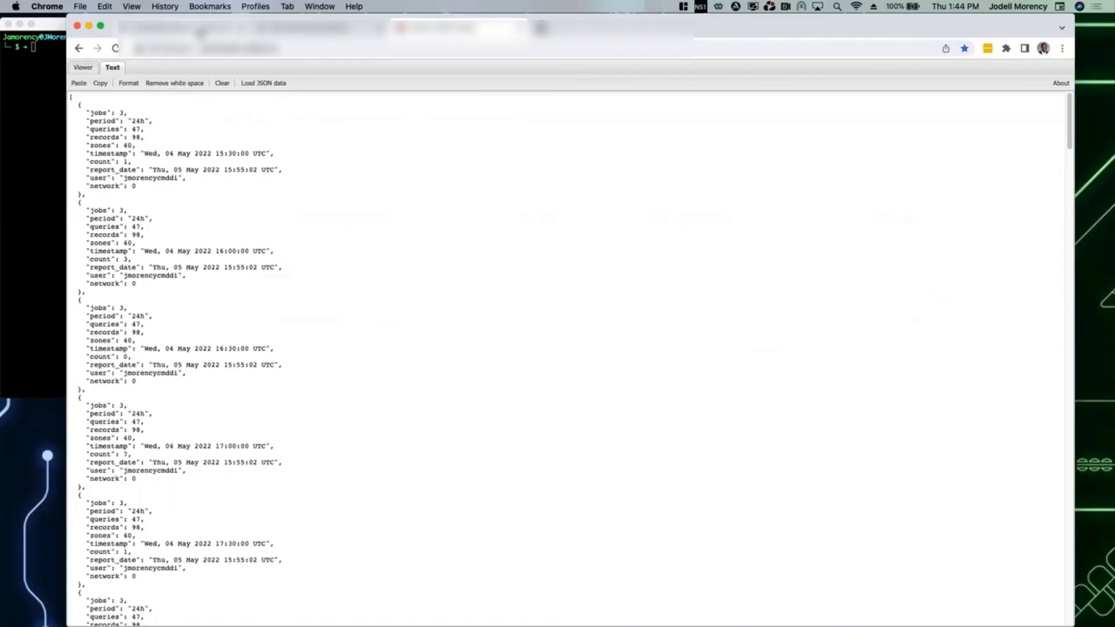
click(200, 32)
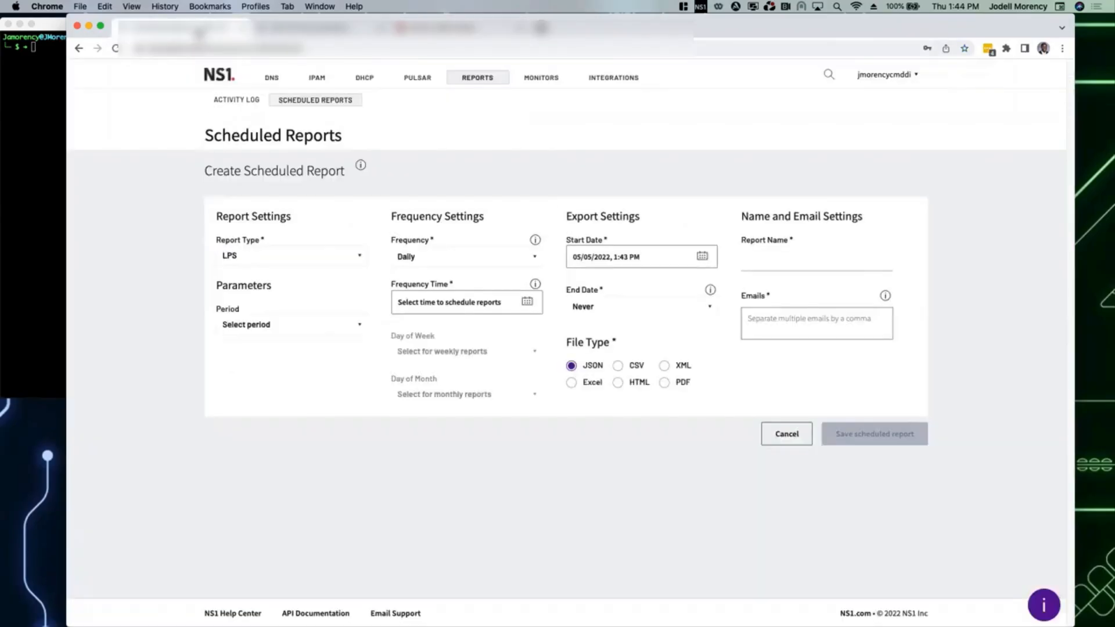
click(218, 78)
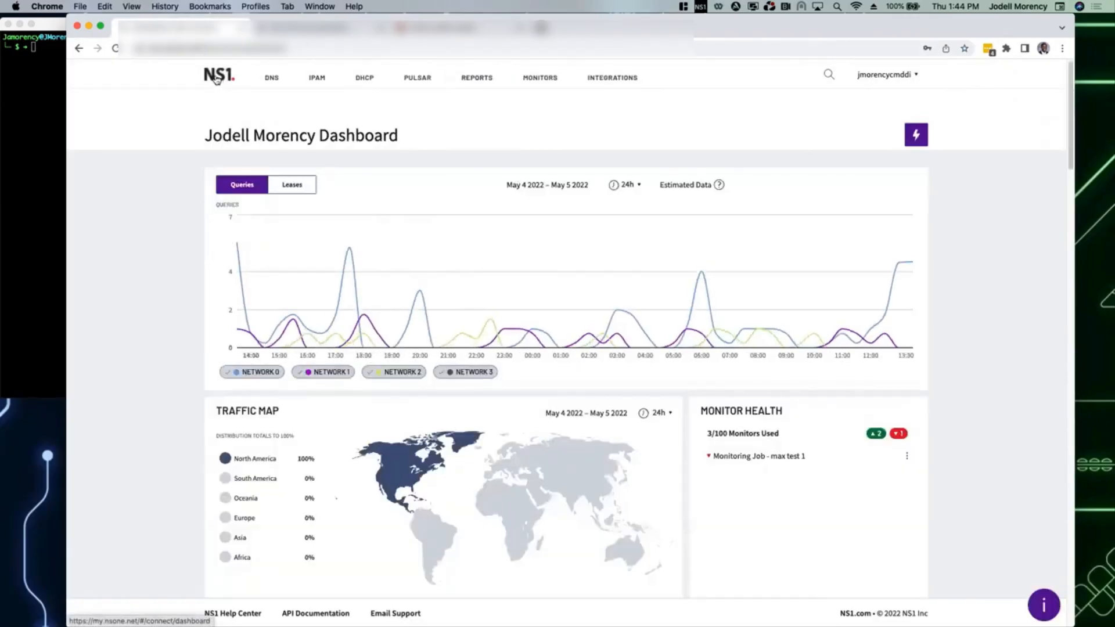